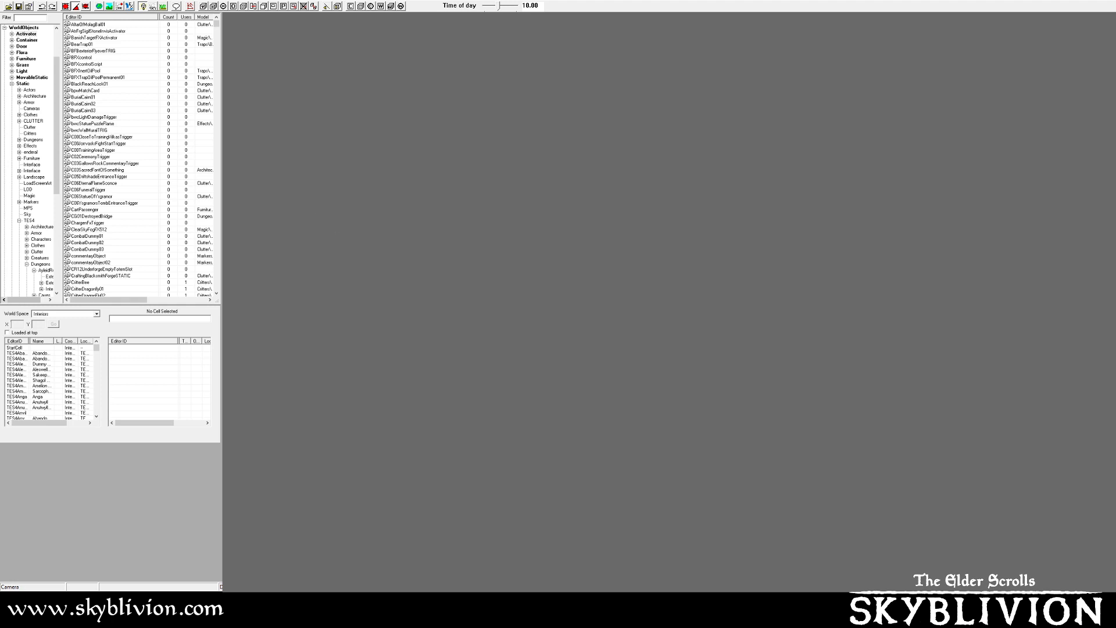
# - Load the exterior cell at X 28, Y 16 of the TES4Tamriel world space and show the ruin from above
pyautogui.scroll(-5, 52, 380)
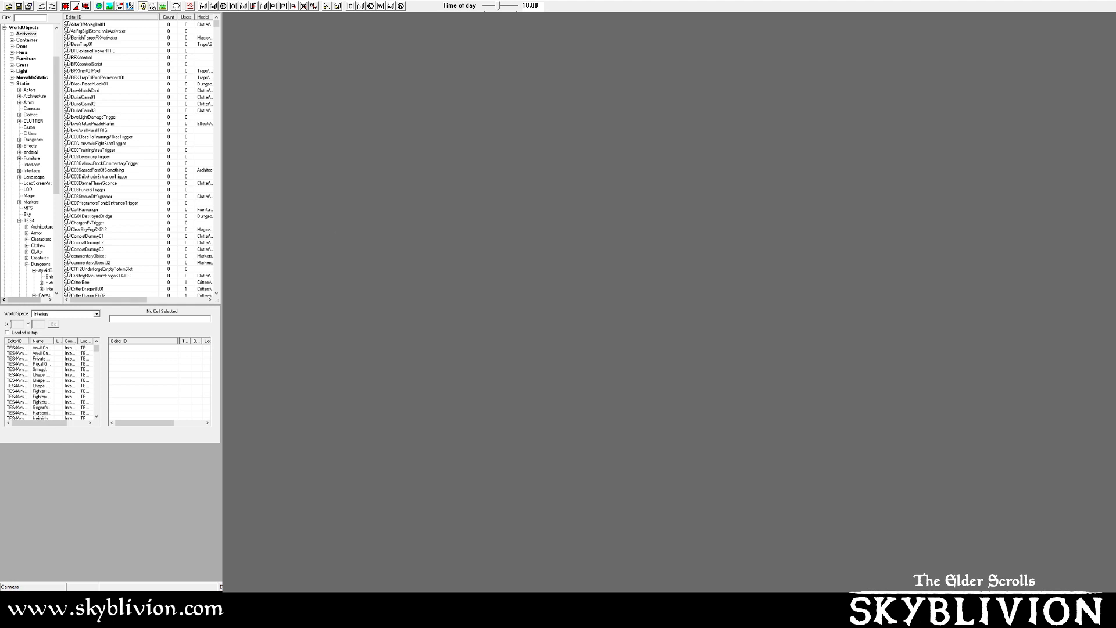
pyautogui.click(66, 313)
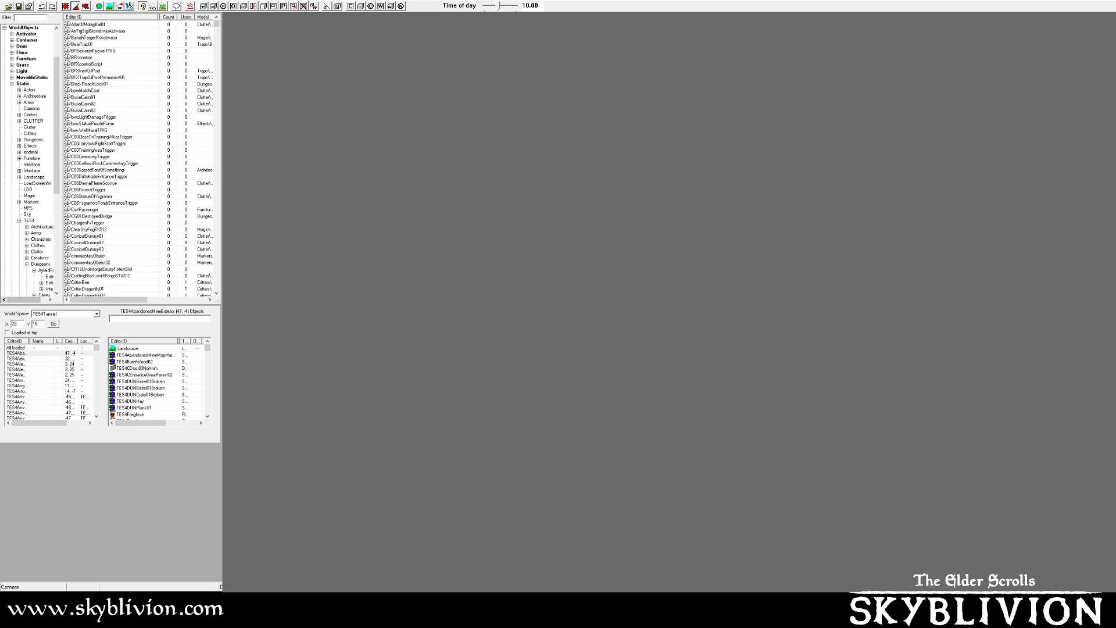
pyautogui.click(53, 324)
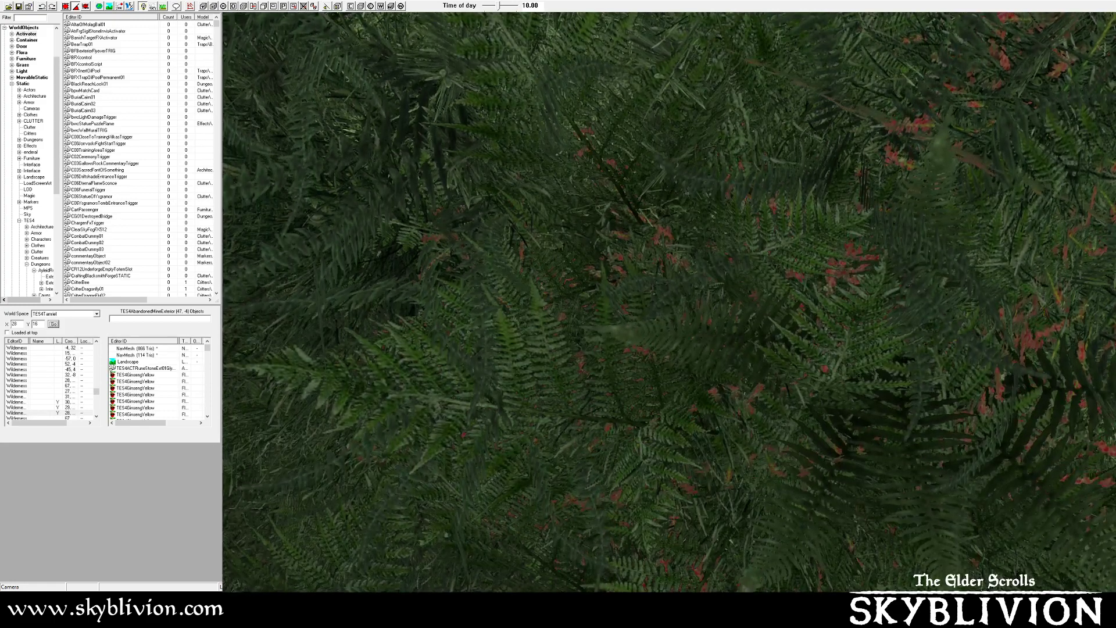
pyautogui.scroll(-10, 599, 310)
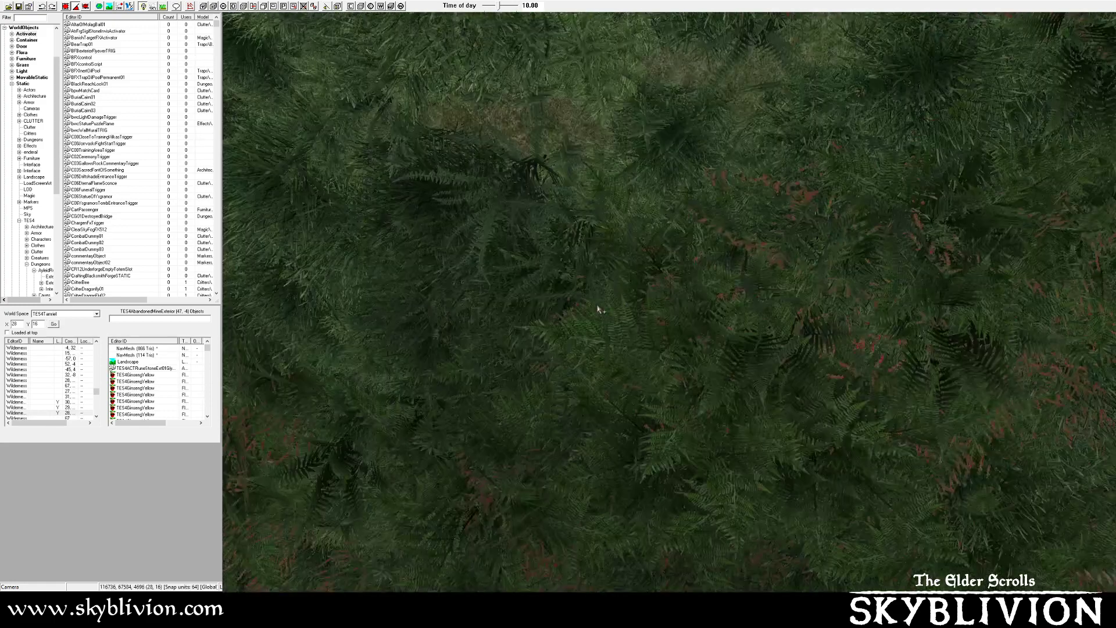
pyautogui.scroll(-8, 615, 310)
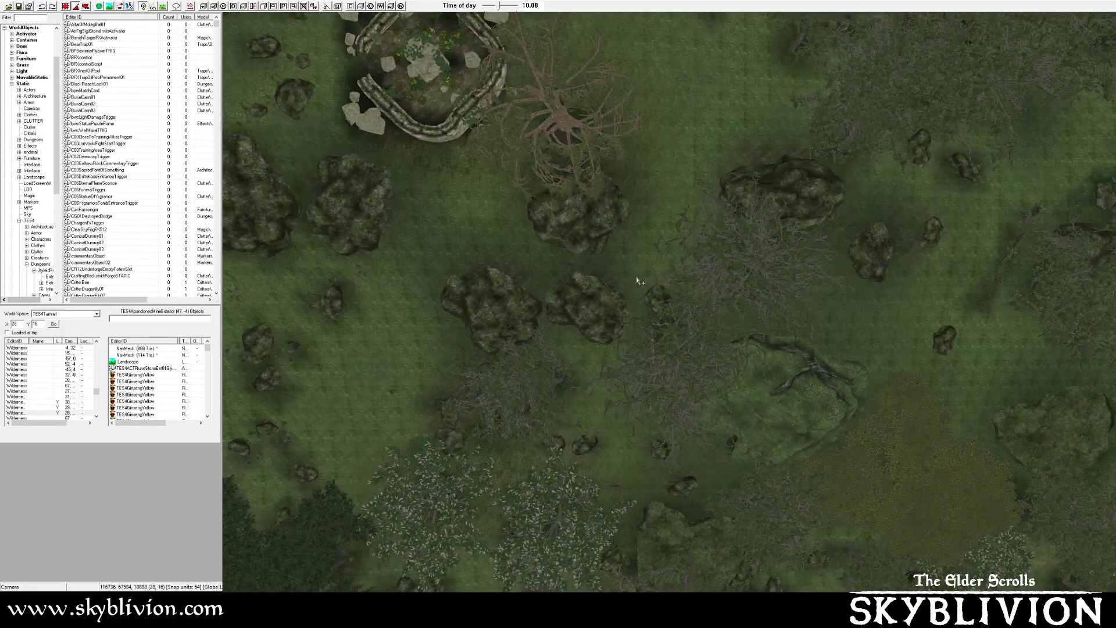
pyautogui.scroll(-8, 638, 281)
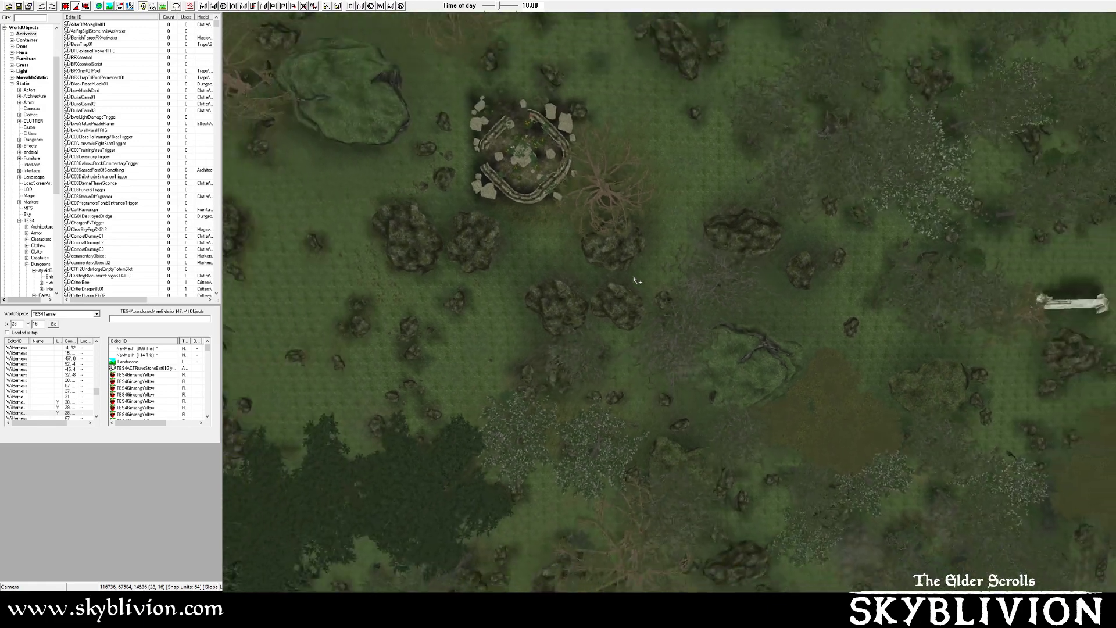
pyautogui.scroll(-7, 638, 279)
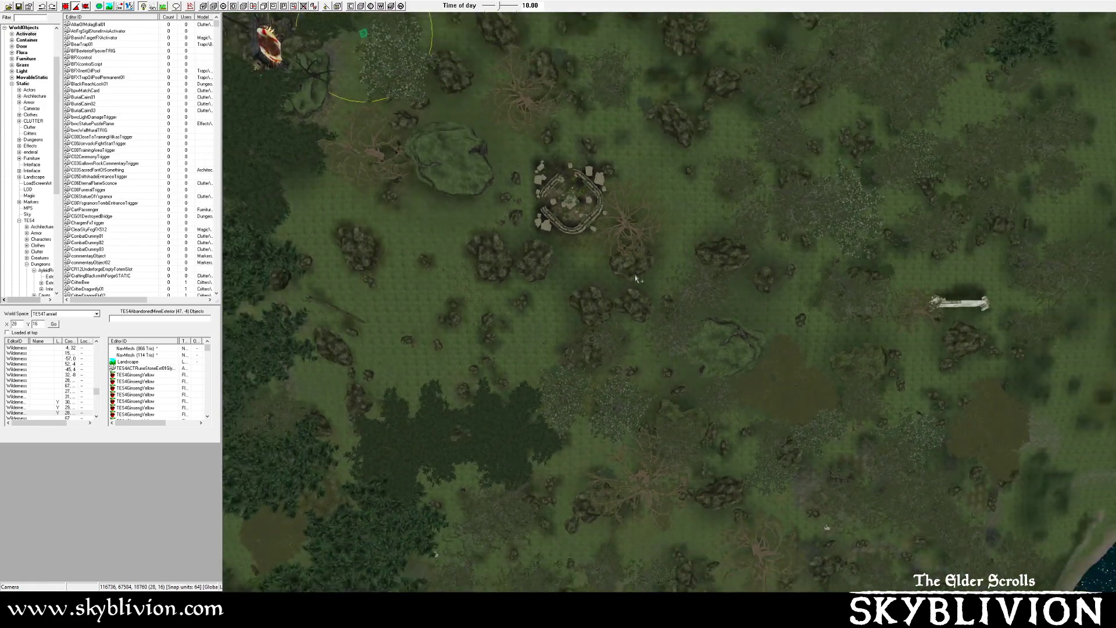
# - Turn on navmesh editing for the loaded wilderness cells around the stone ruin
pyautogui.click(635, 274)
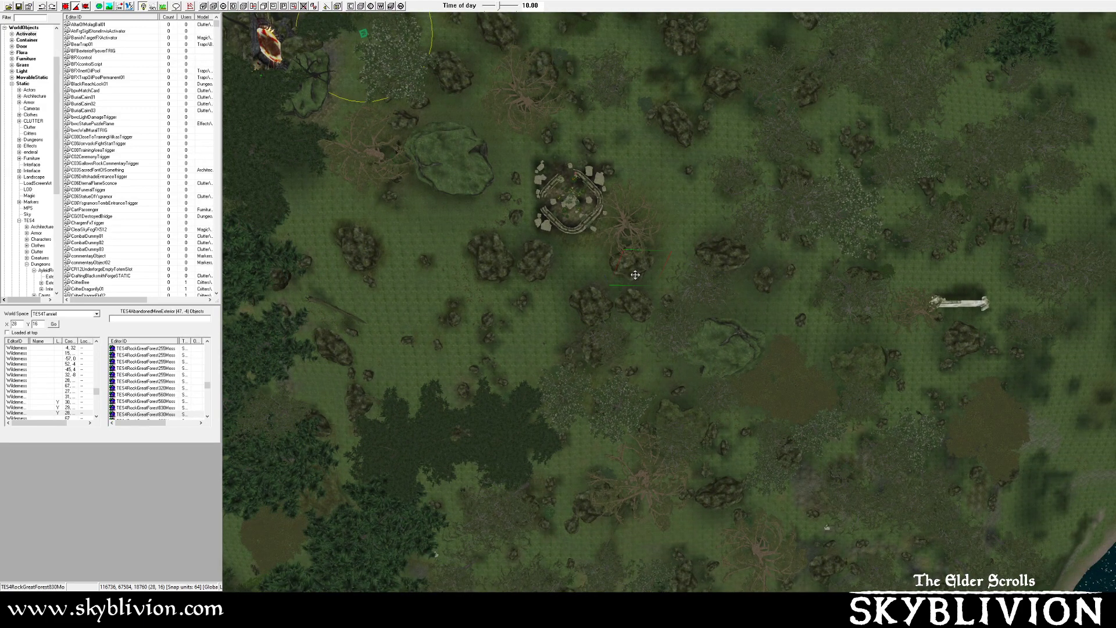
pyautogui.hotkey('ctrl', 'e')
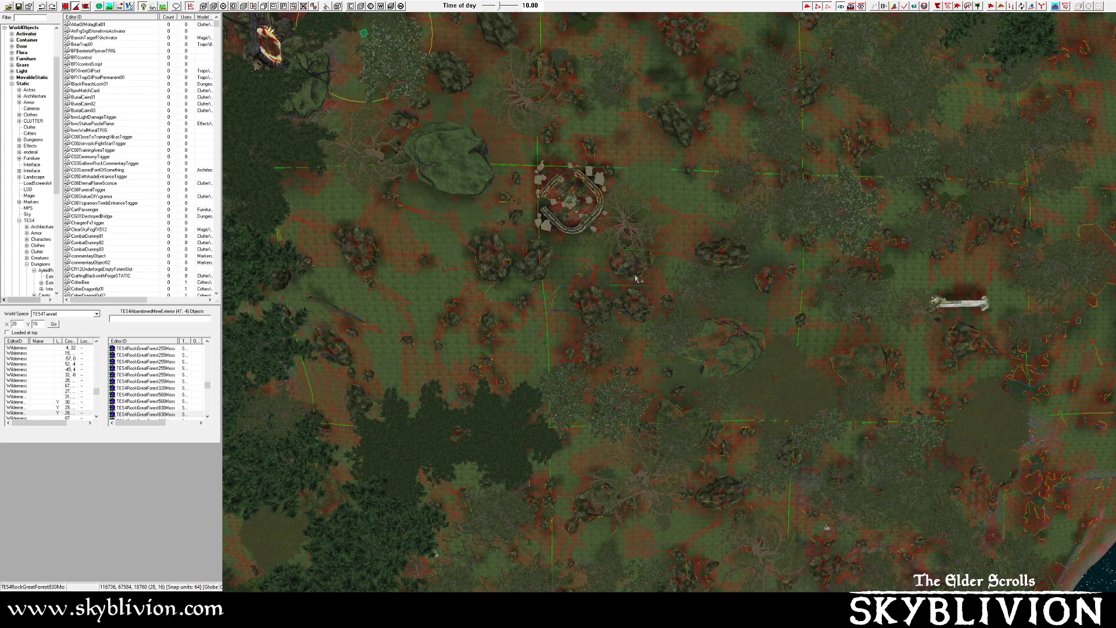
pyautogui.moveTo(569, 284); pyautogui.dragTo(532, 281, button='middle')
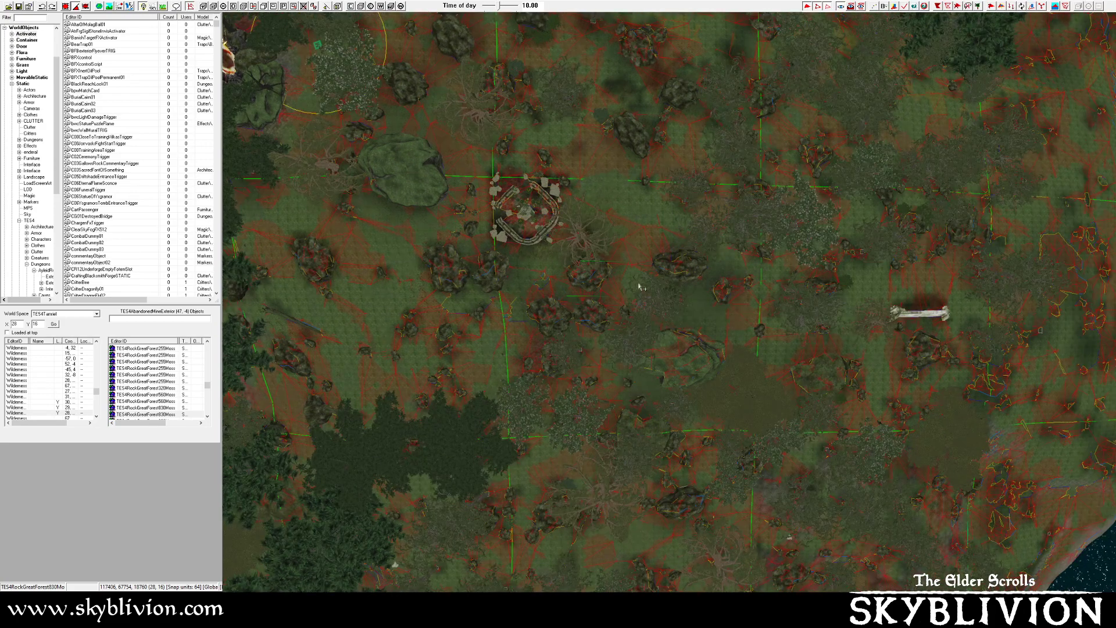
pyautogui.moveTo(639, 286); pyautogui.dragTo(610, 269, button='middle')
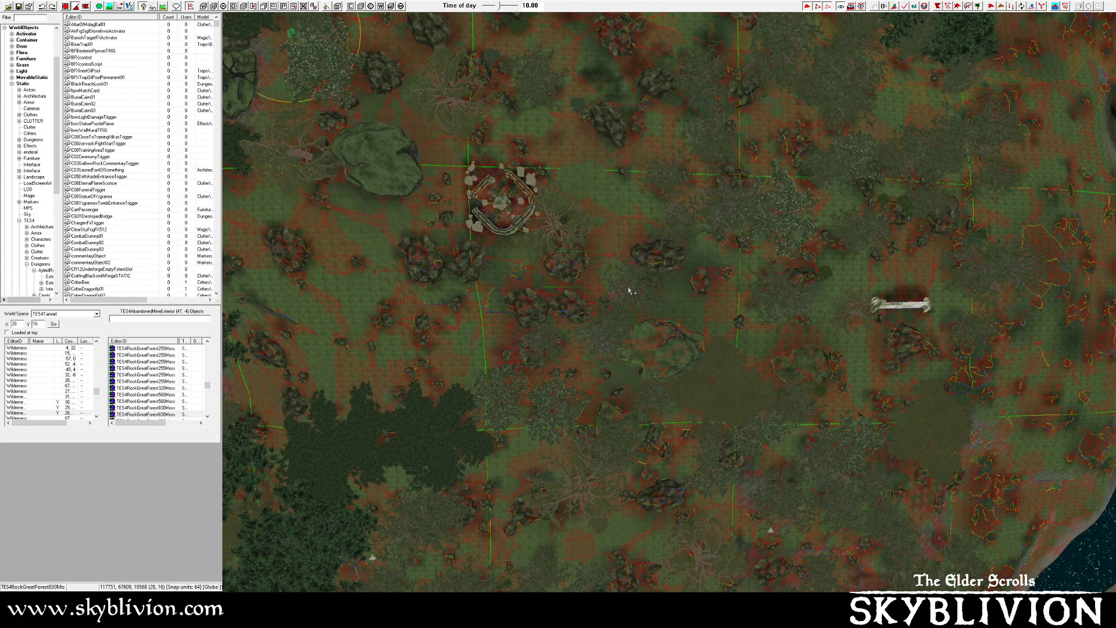
pyautogui.scroll(2, 630, 291)
pyautogui.scroll(4, 630, 291)
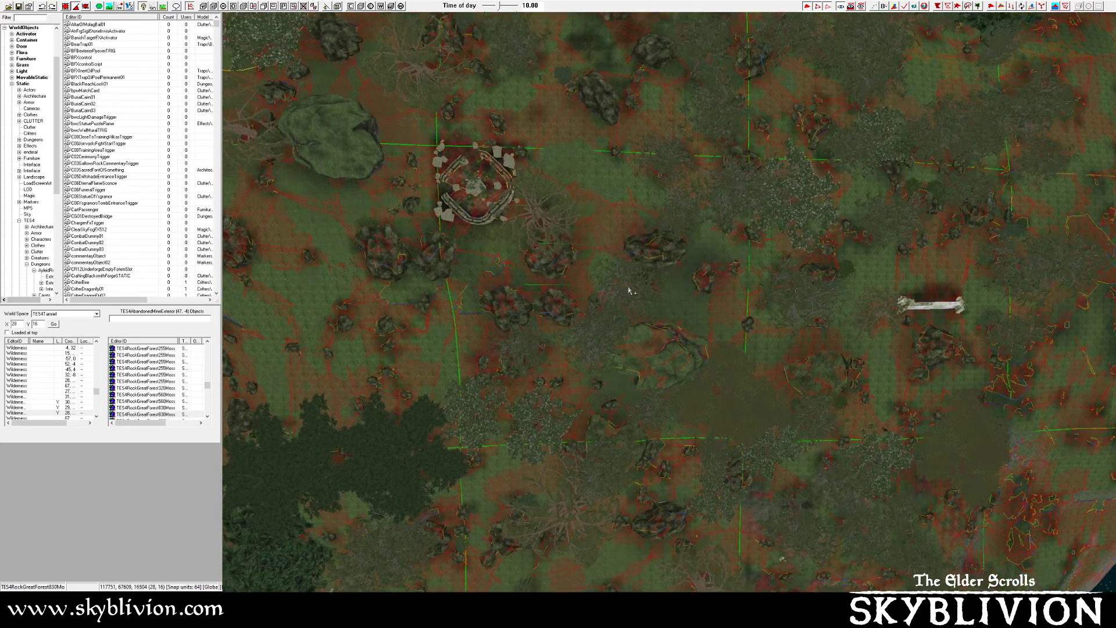
pyautogui.scroll(1, 629, 291)
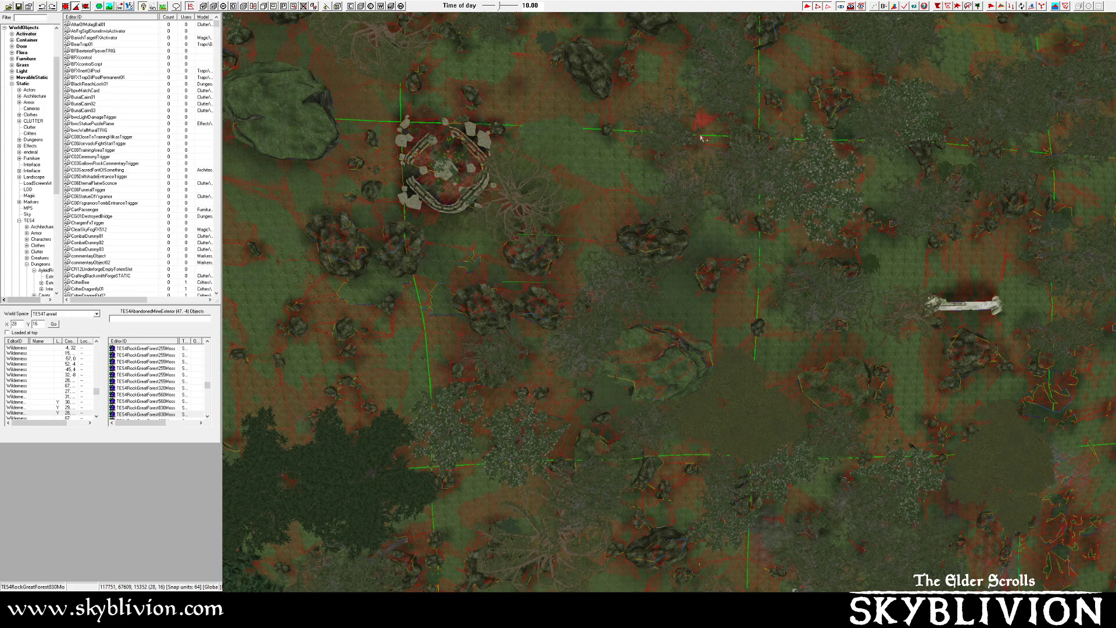
# - Hide the world objects to expose the bare navmesh near the ruin, and accept the door animation warning for all
pyautogui.moveTo(541, 281); pyautogui.dragTo(468, 269, button='middle')
pyautogui.scroll(5, 418, 301)
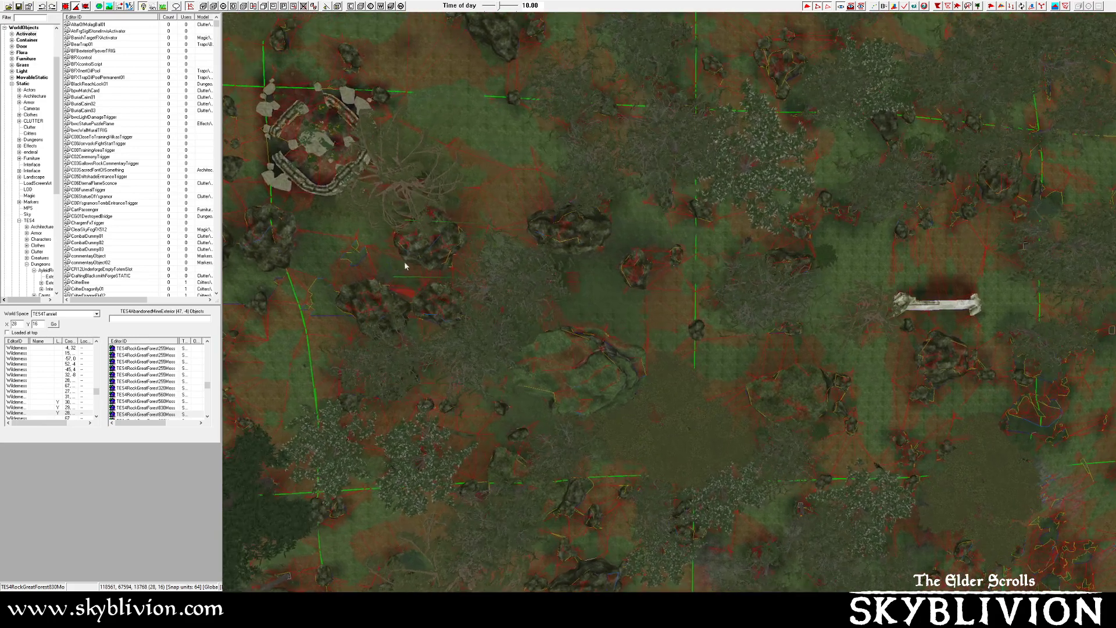
pyautogui.scroll(3, 439, 270)
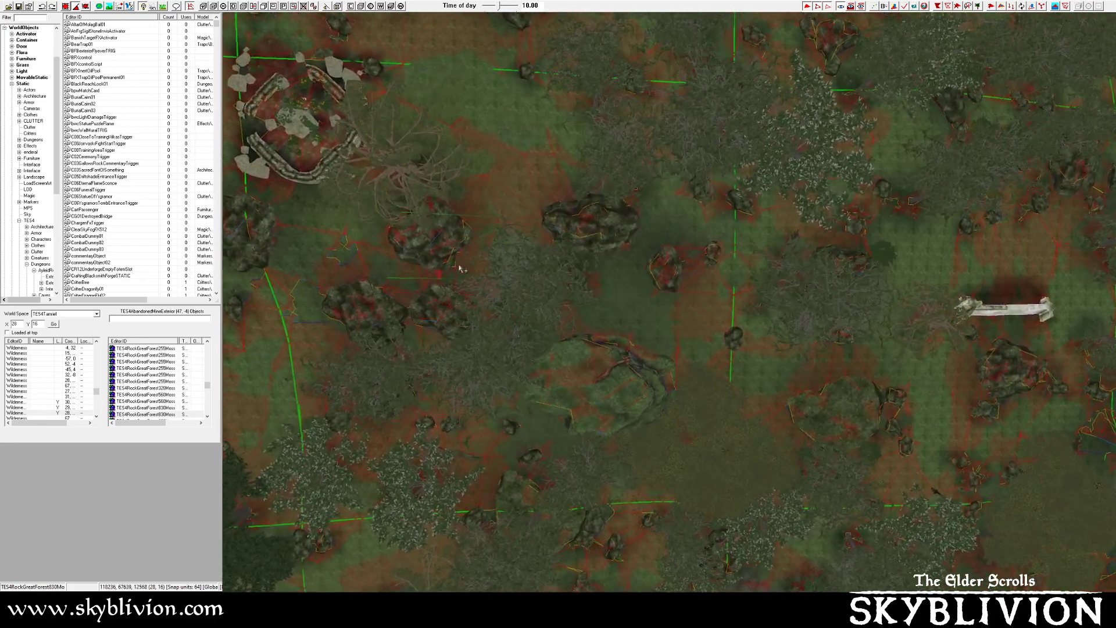
pyautogui.moveTo(433, 260); pyautogui.dragTo(527, 270, button='middle')
pyautogui.click(461, 264)
pyautogui.press('w')
pyautogui.press('w')
pyautogui.scroll(2, 464, 267)
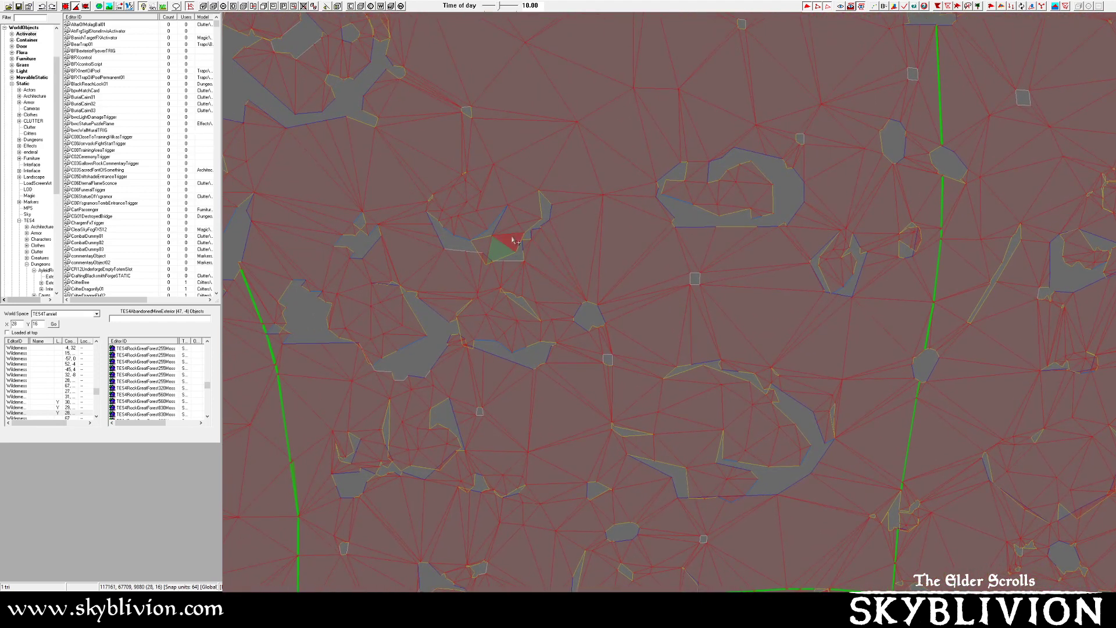
pyautogui.scroll(-1, 513, 238)
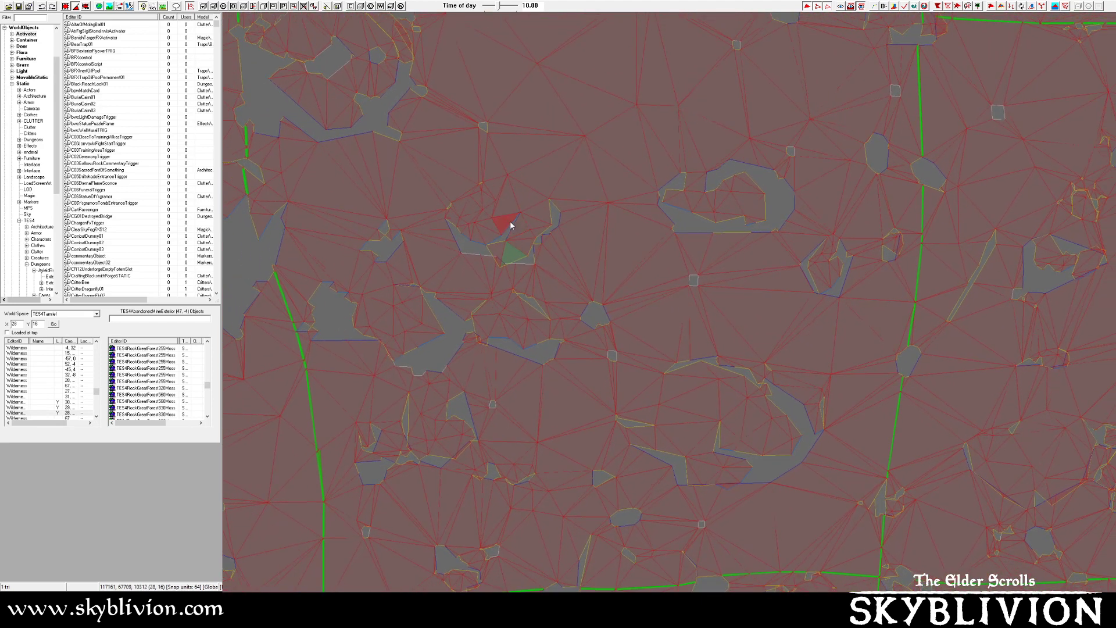
pyautogui.moveTo(511, 221); pyautogui.dragTo(533, 325, button='middle')
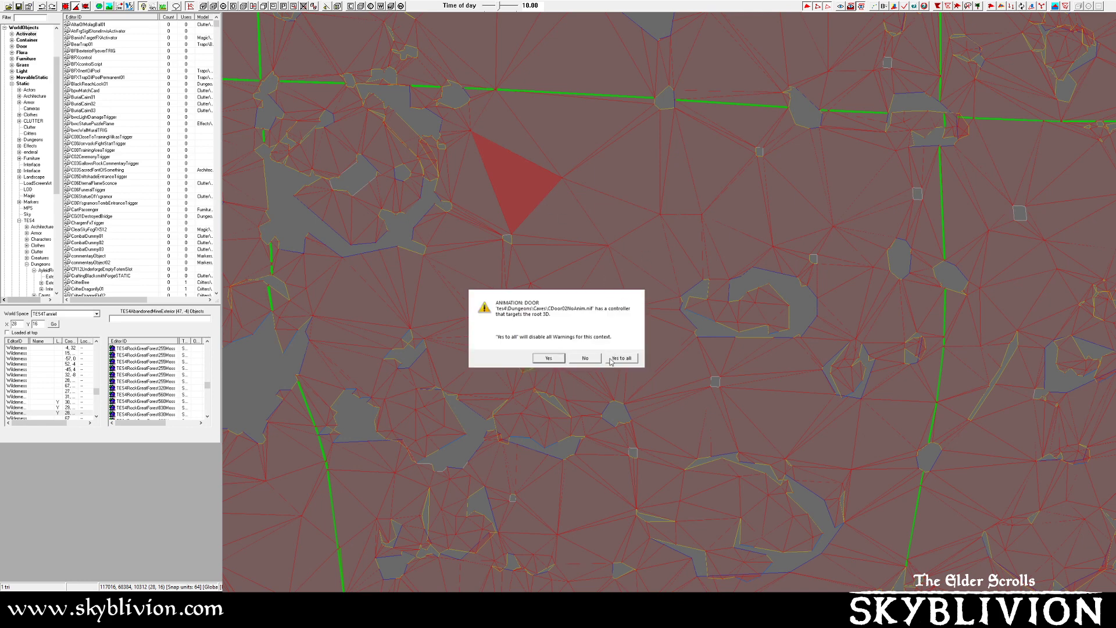
pyautogui.click(612, 359)
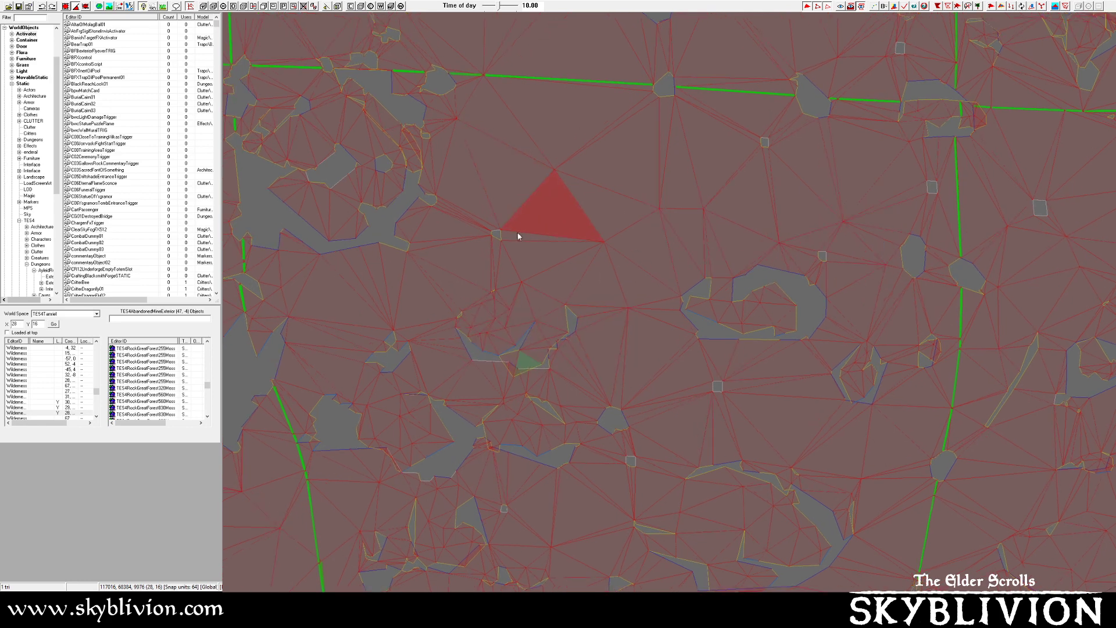
pyautogui.scroll(3, 566, 251)
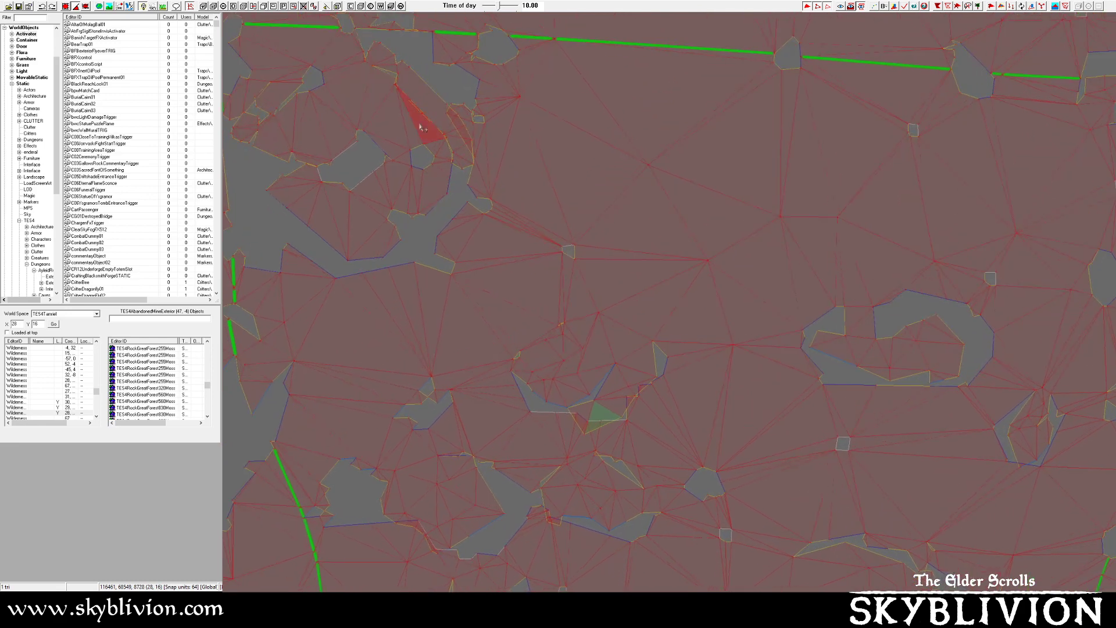
# - Delete the stray navmesh vertices around the boulders at the end of the ruin's curved wall
pyautogui.press('t')
pyautogui.click(431, 140)
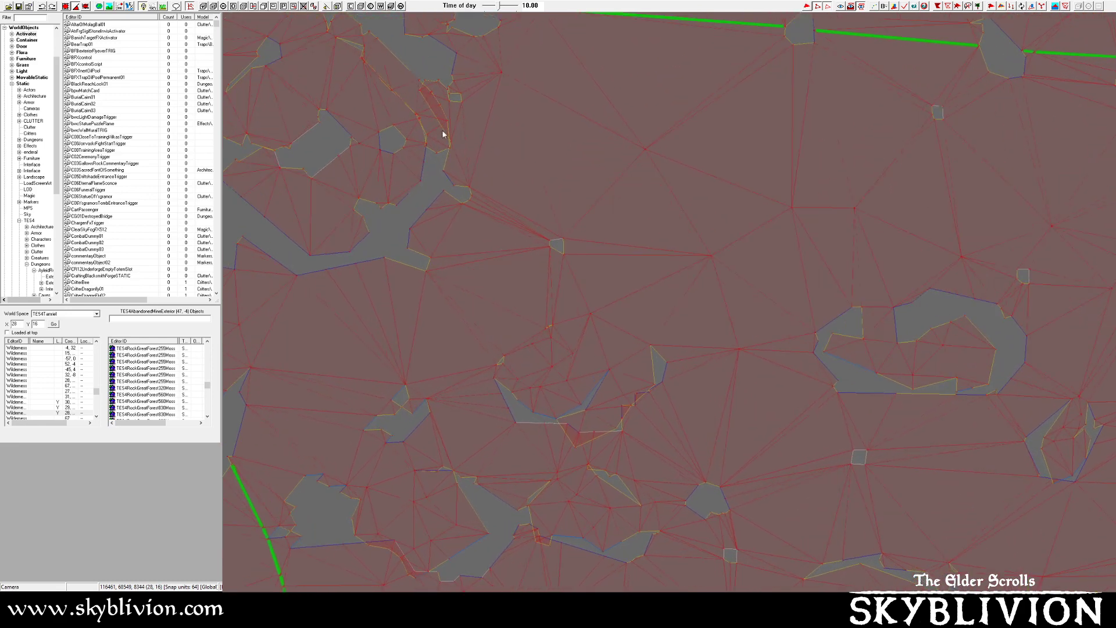
pyautogui.scroll(5, 453, 144)
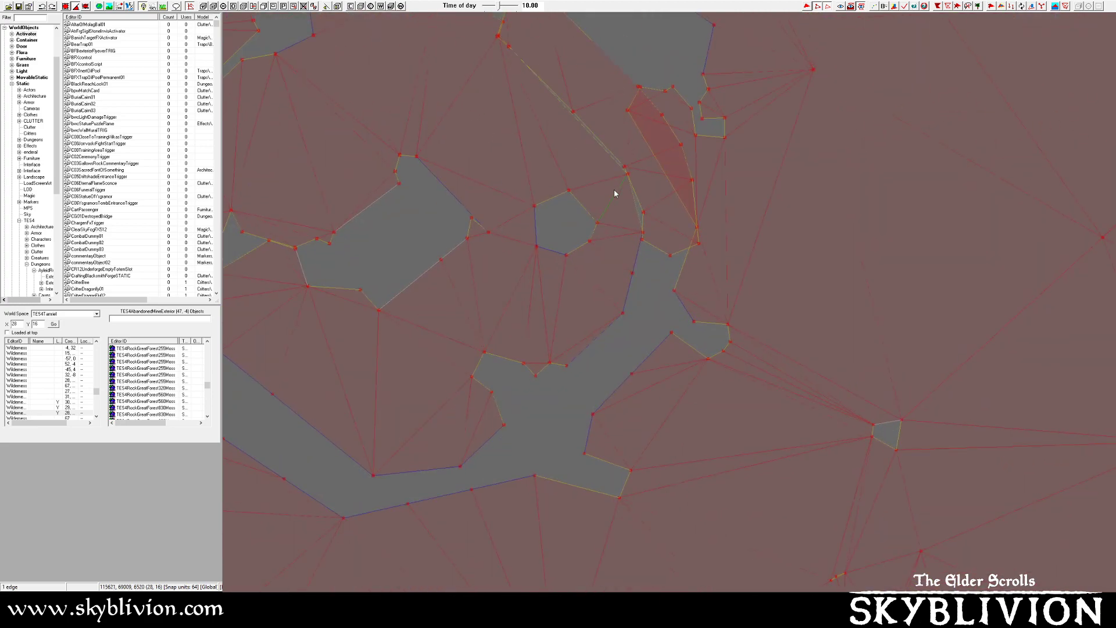
pyautogui.press('w')
pyautogui.keyDown('shift'); pyautogui.moveTo(614, 190); pyautogui.dragTo(593, 213, button='middle'); pyautogui.keyUp('shift')
pyautogui.press('w')
pyautogui.press('w')
pyautogui.press('w')
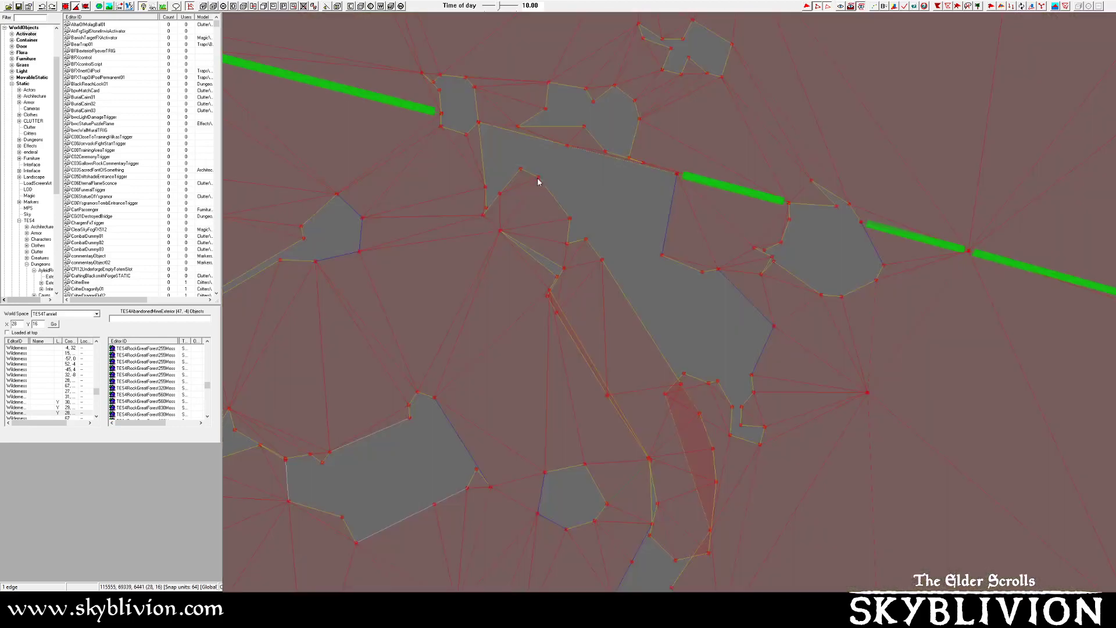
pyautogui.moveTo(545, 162); pyautogui.dragTo(498, 210)
pyautogui.press('Delete')
pyautogui.moveTo(570, 218); pyautogui.dragTo(556, 252)
pyautogui.moveTo(567, 261); pyautogui.dragTo(569, 242, button='middle')
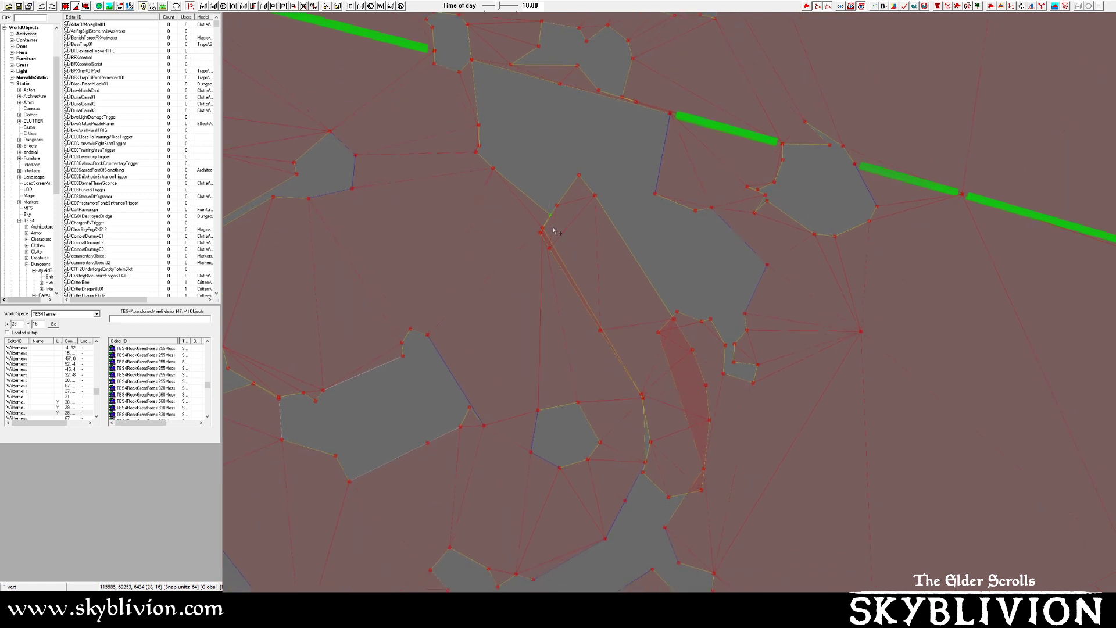
pyautogui.press('Delete')
# - Delete the strip of navmesh triangles that runs along the top of the ruin's curved wall
pyautogui.click(578, 232)
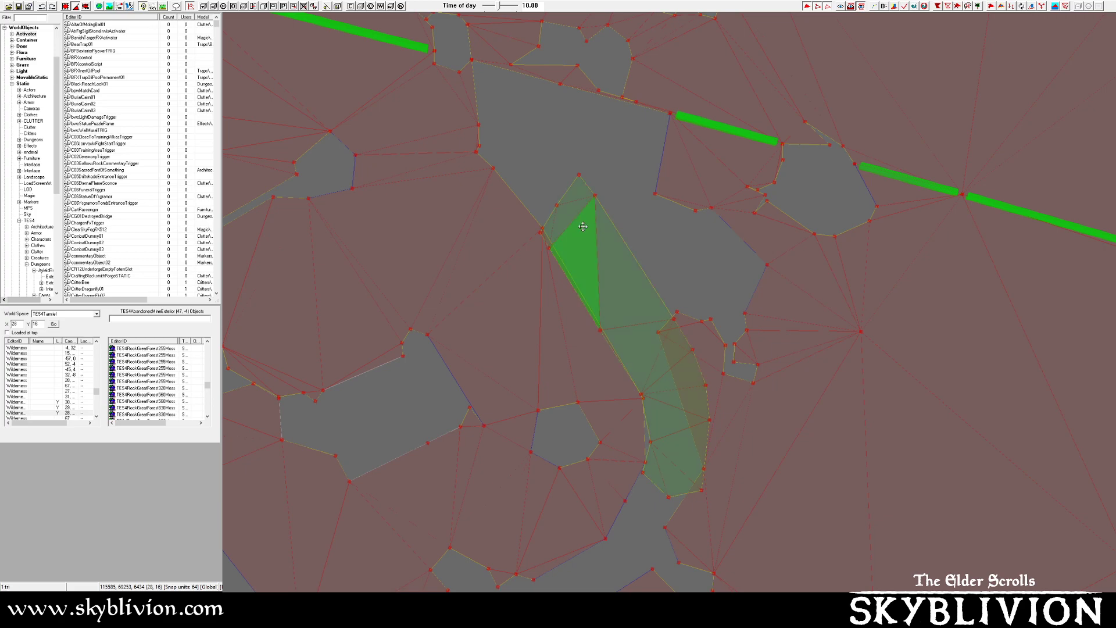
pyautogui.keyDown('shift'); pyautogui.moveTo(576, 228); pyautogui.dragTo(683, 216, button='middle'); pyautogui.keyUp('shift')
pyautogui.press('w')
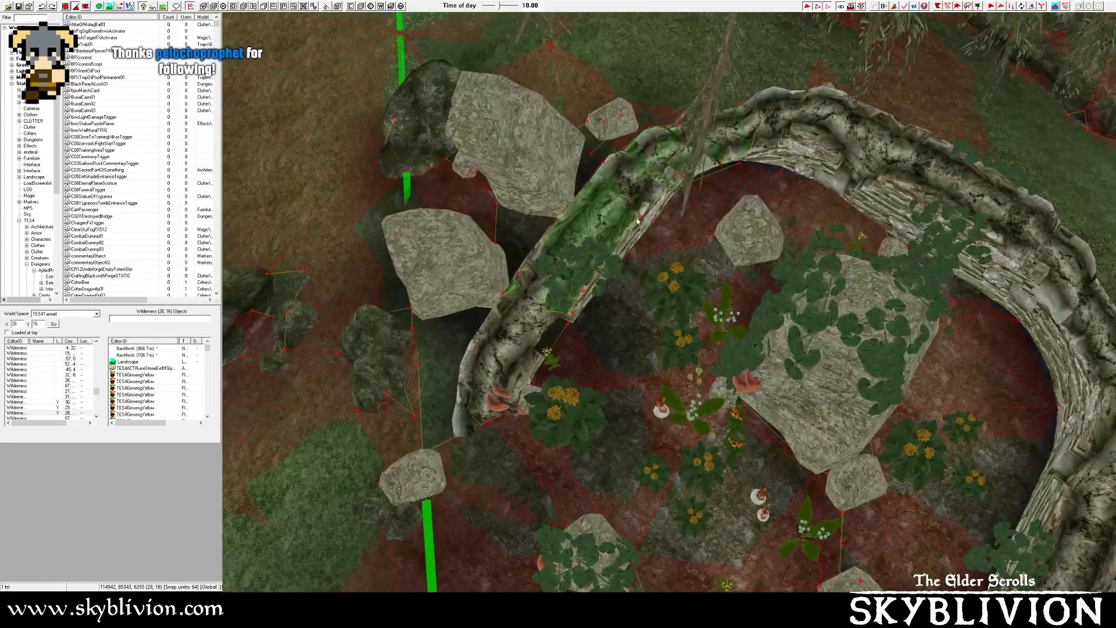
pyautogui.keyDown('shift'); pyautogui.moveTo(1014, 223); pyautogui.dragTo(575, 262, button='middle'); pyautogui.keyUp('shift')
pyautogui.press('q')
pyautogui.press('Delete')
# - Delete the selected navmesh triangle overlapping the short broken wall segment on the opposite side of the ruin
pyautogui.scroll(-2, 506, 253)
pyautogui.scroll(-2, 582, 268)
pyautogui.press('w')
pyautogui.moveTo(607, 297); pyautogui.dragTo(645, 256, button='middle')
pyautogui.scroll(3, 639, 261)
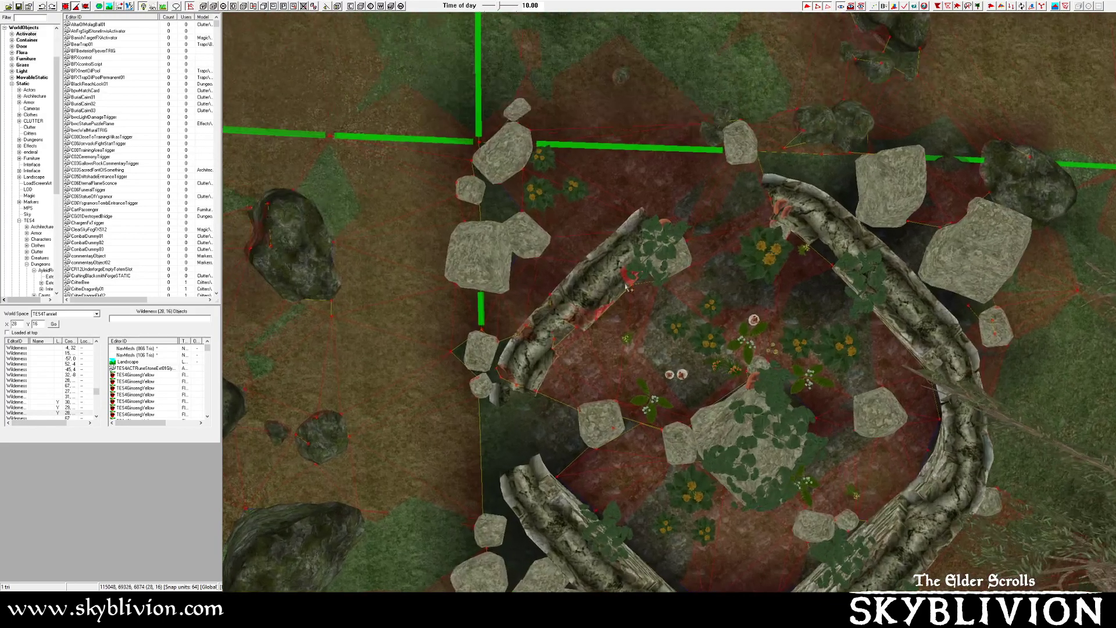
pyautogui.click(593, 276)
pyautogui.press('w')
pyautogui.scroll(2, 553, 301)
pyautogui.moveTo(552, 301); pyautogui.dragTo(590, 288, button='middle')
pyautogui.press('Delete')
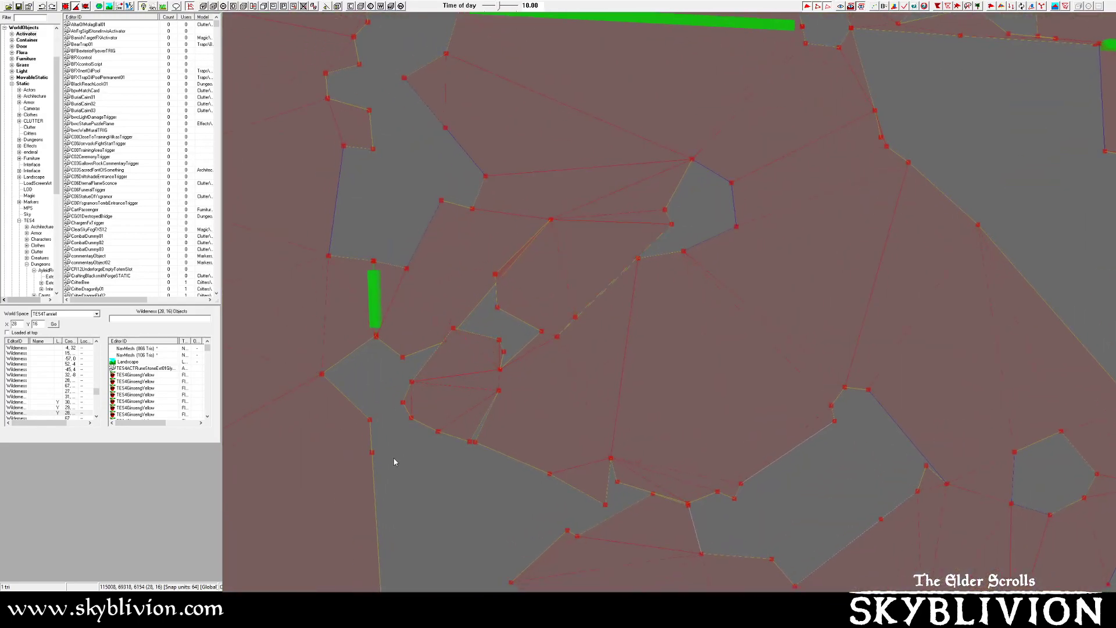
# - Delete the two groups of navmesh vertices crowding the end of the short broken wall segment
pyautogui.moveTo(393, 458); pyautogui.dragTo(494, 346)
pyautogui.press('Delete')
pyautogui.moveTo(446, 397); pyautogui.dragTo(481, 352)
pyautogui.press('Delete')
# - Delete the connected navmesh triangles lying under the short wall segment, up to the hole around the adjacent boulder
pyautogui.click(501, 283)
pyautogui.click(516, 282)
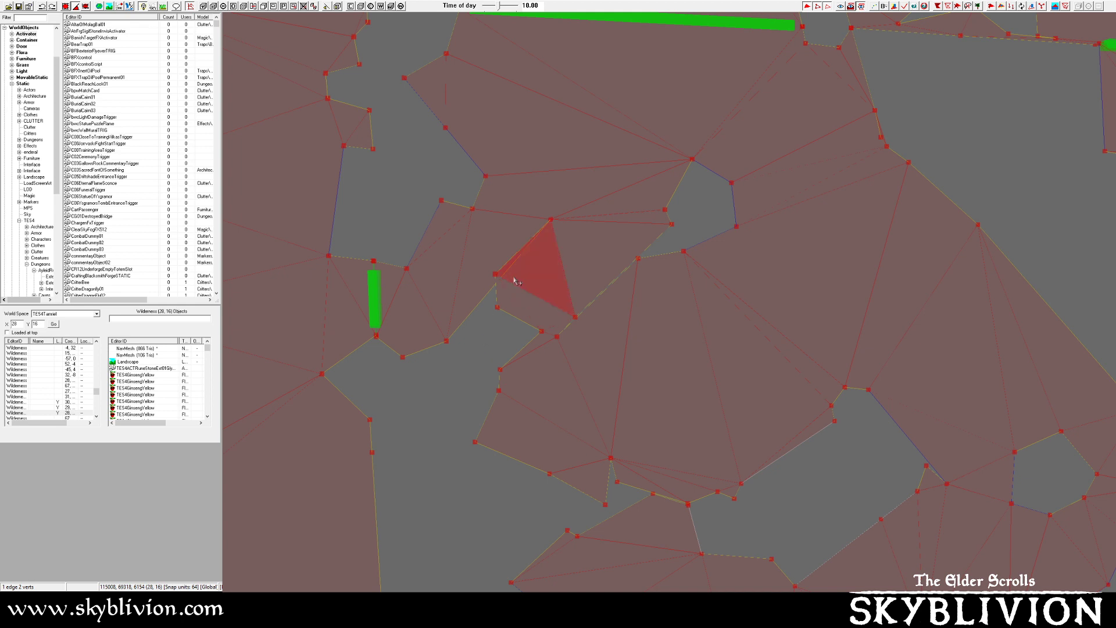
pyautogui.click(555, 300)
pyautogui.click(577, 290)
pyautogui.click(543, 316)
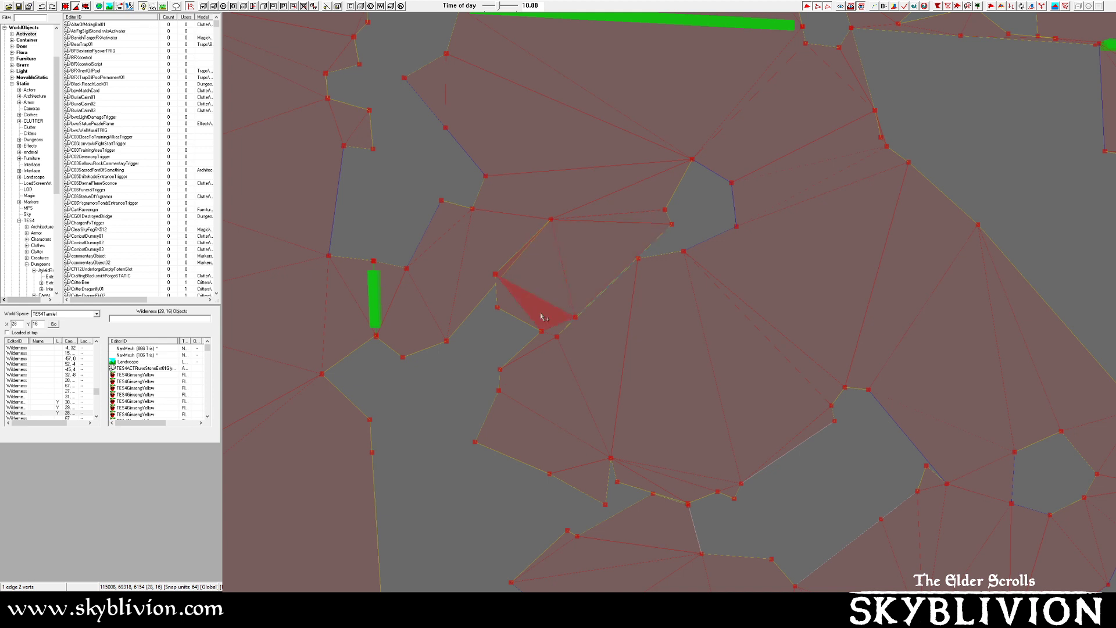
pyautogui.click(558, 240)
pyautogui.moveTo(558, 239); pyautogui.dragTo(543, 319, button='middle')
pyautogui.scroll(3, 523, 334)
pyautogui.click(435, 393)
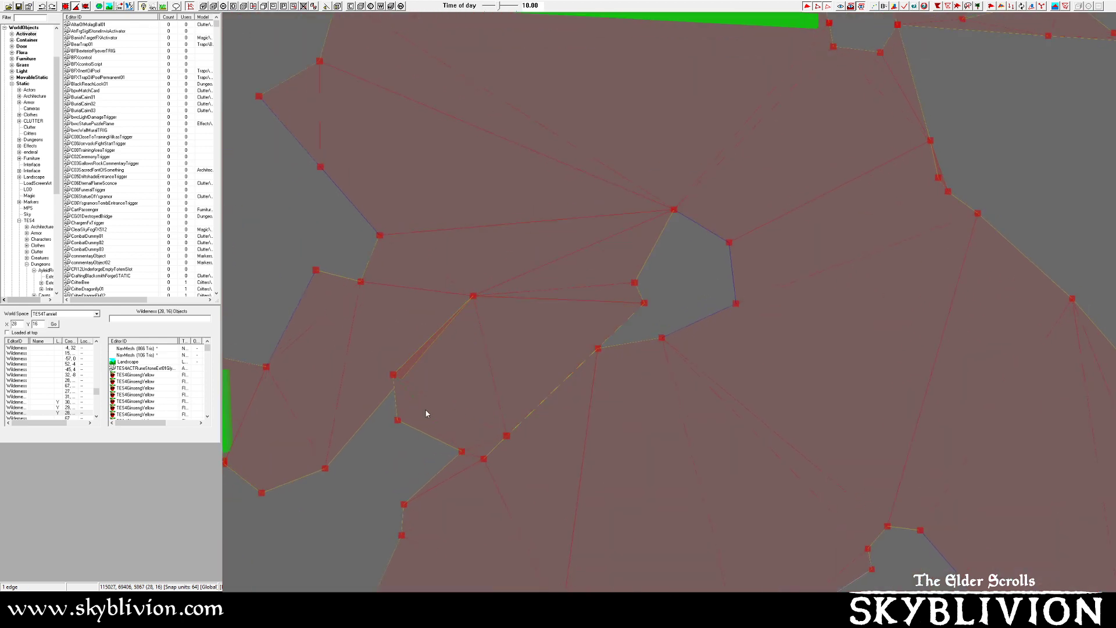
pyautogui.click(426, 411)
pyautogui.keyDown('ctrl'); pyautogui.click(424, 411); pyautogui.keyUp('ctrl')
pyautogui.keyDown('ctrl'); pyautogui.click(404, 409); pyautogui.keyUp('ctrl')
pyautogui.keyDown('ctrl'); pyautogui.click(458, 372); pyautogui.keyUp('ctrl')
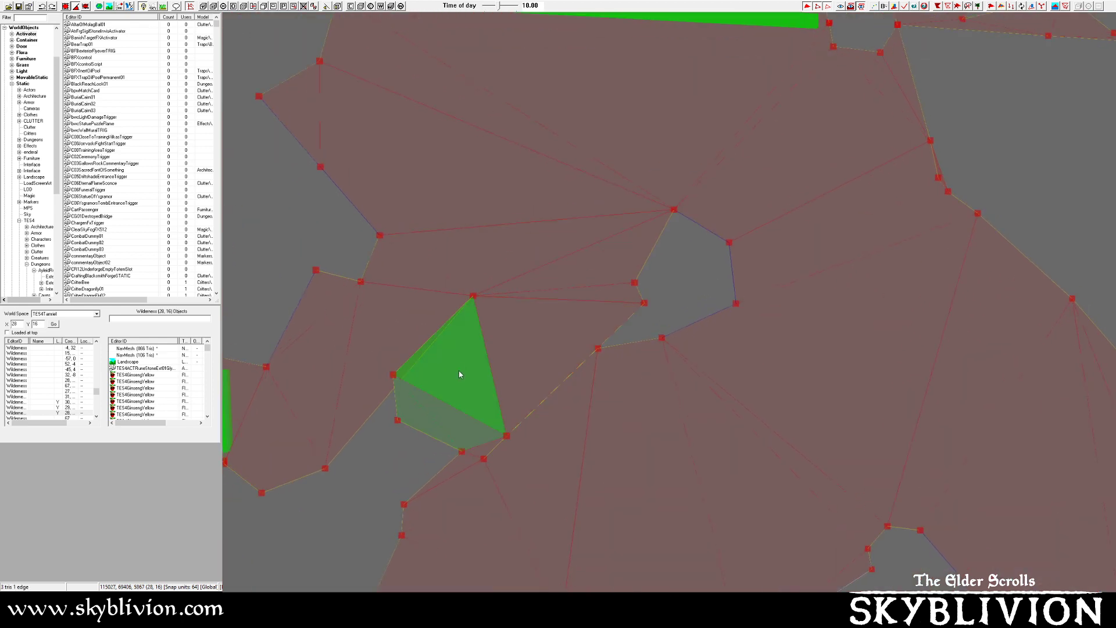
pyautogui.keyDown('ctrl'); pyautogui.click(542, 344); pyautogui.keyUp('ctrl')
pyautogui.keyDown('ctrl'); pyautogui.click(576, 294); pyautogui.keyUp('ctrl')
pyautogui.keyDown('ctrl'); pyautogui.click(626, 265); pyautogui.keyUp('ctrl')
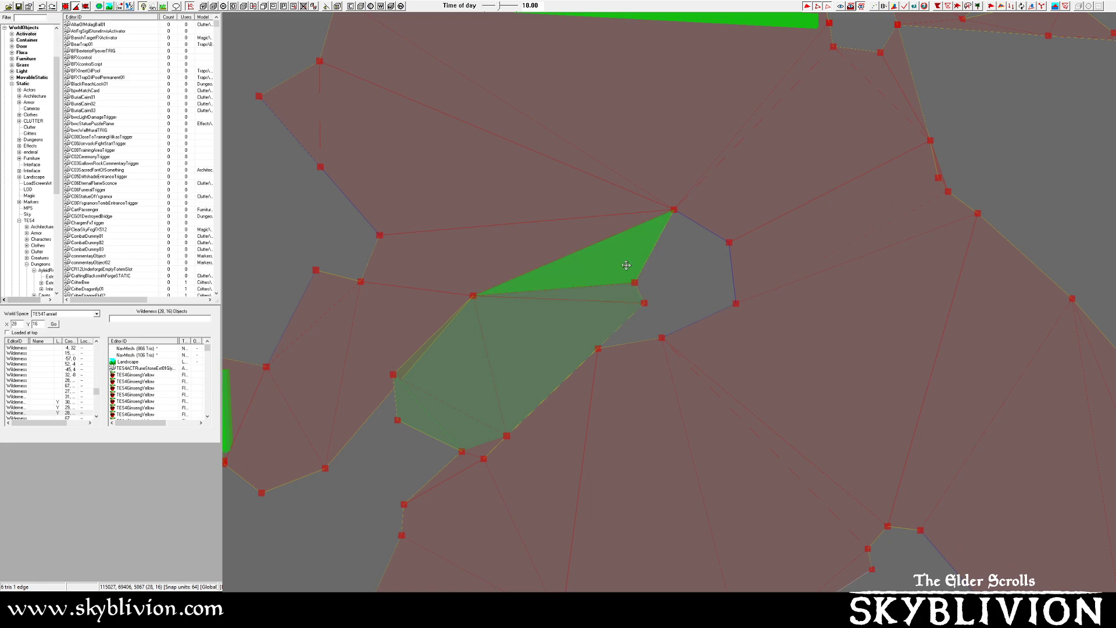
pyautogui.press('Delete')
# - Delete the stray navmesh vertices jutting under the inner edge of the short broken wall segment
pyautogui.moveTo(413, 460); pyautogui.dragTo(630, 253, button='middle')
pyautogui.press('w')
pyautogui.press('w')
pyautogui.press('w')
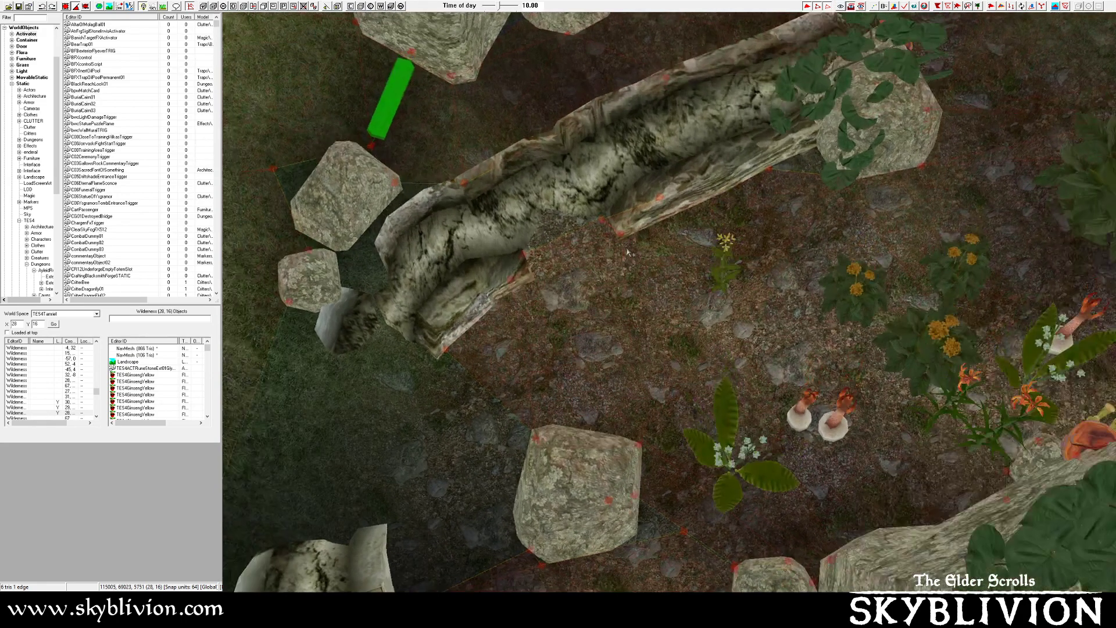
pyautogui.press('w')
pyautogui.rightClick(660, 199)
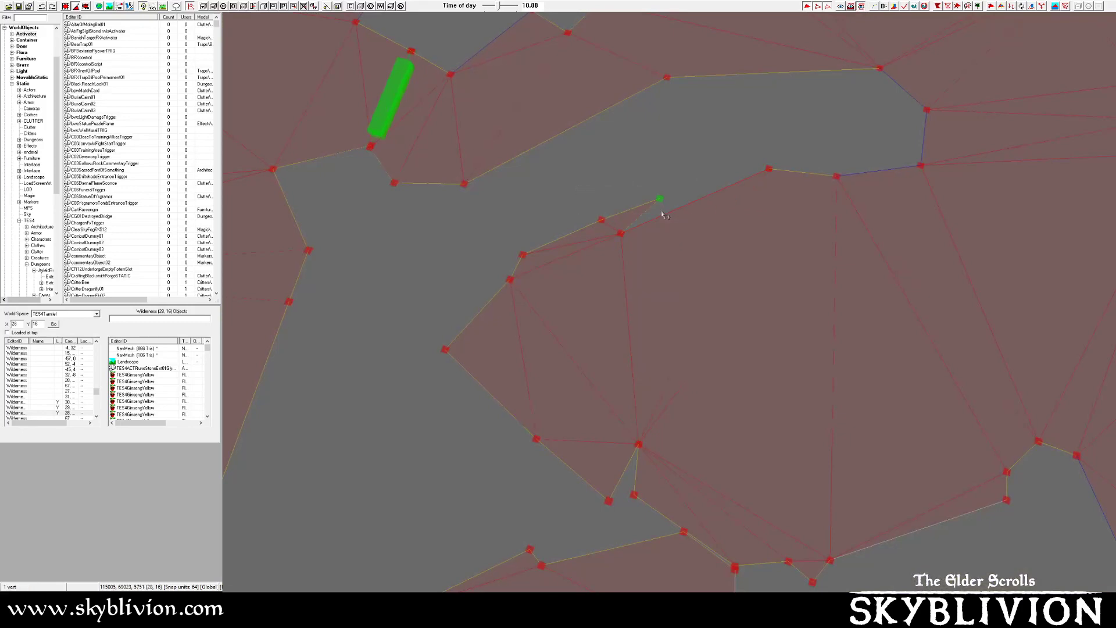
pyautogui.press('Delete')
pyautogui.click(602, 220)
pyautogui.press('Delete')
pyautogui.click(523, 254)
pyautogui.press('Delete')
# - Move the navmesh vertex at the vine-covered end of the short wall outward so the hole reaches past the wall's tip
pyautogui.scroll(-2, 534, 264)
pyautogui.moveTo(701, 261); pyautogui.dragTo(650, 301, button='middle')
pyautogui.press('w')
pyautogui.press('w')
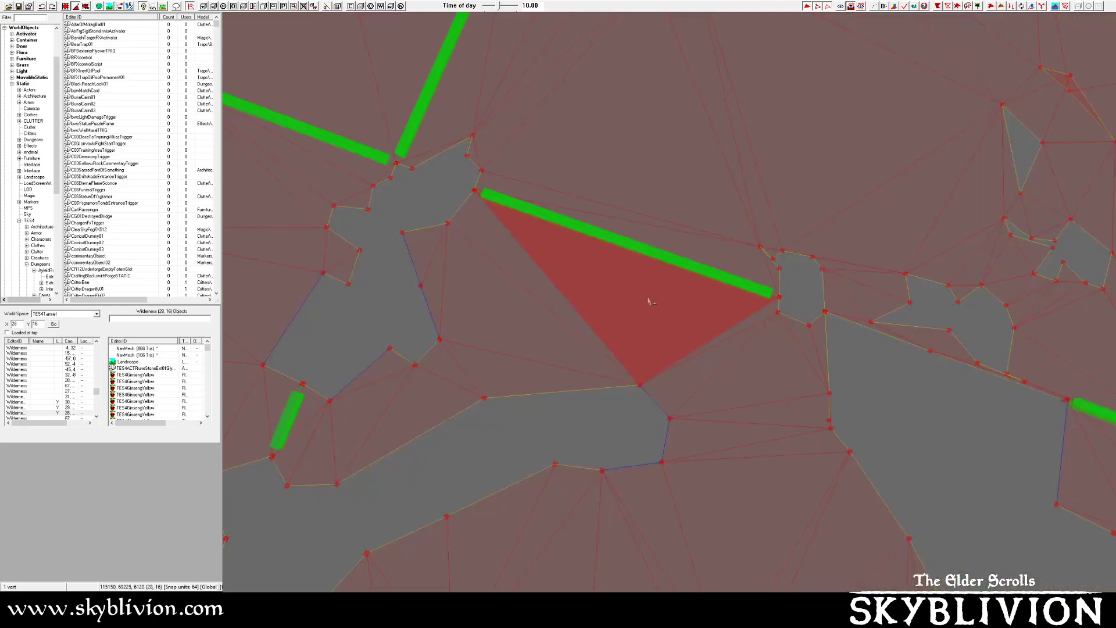
pyautogui.press('w')
pyautogui.keyDown('shift'); pyautogui.moveTo(618, 391); pyautogui.dragTo(633, 385, button='middle'); pyautogui.keyUp('shift')
pyautogui.press('w')
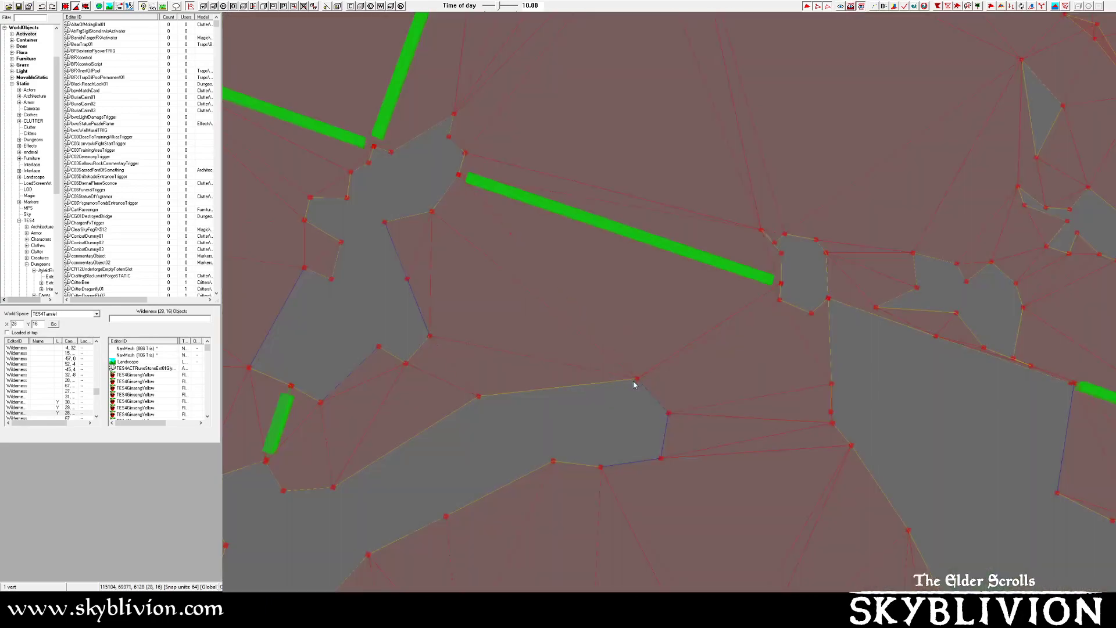
pyautogui.click(637, 380)
pyautogui.moveTo(637, 380); pyautogui.dragTo(591, 342)
pyautogui.press('w')
pyautogui.keyDown('shift'); pyautogui.moveTo(630, 375); pyautogui.dragTo(593, 343, button='middle'); pyautogui.keyUp('shift')
pyautogui.press('w')
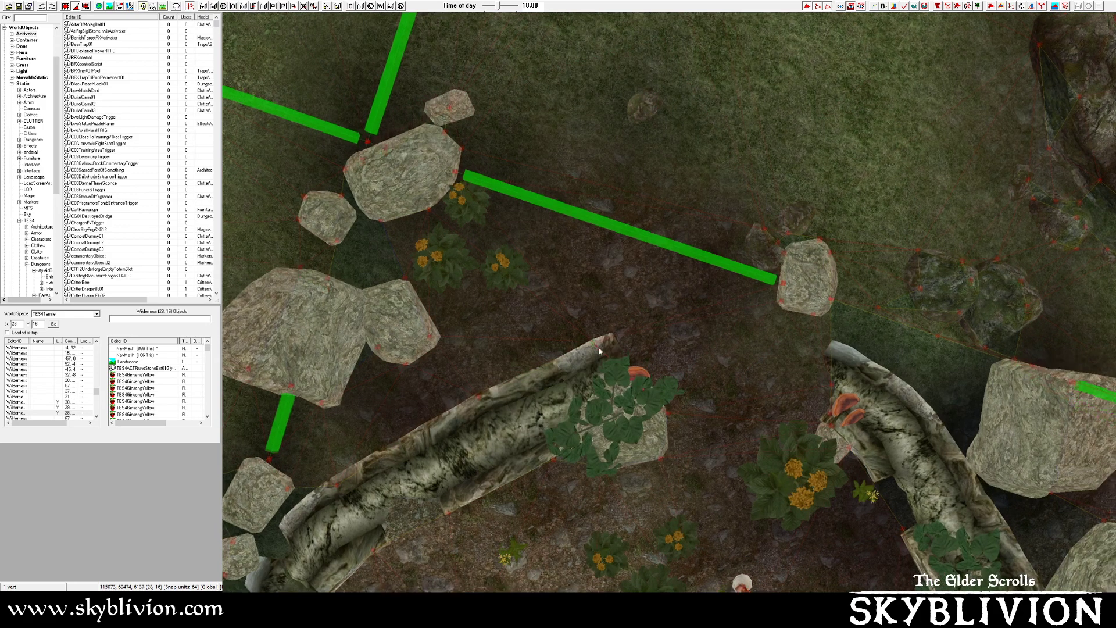
pyautogui.press('w')
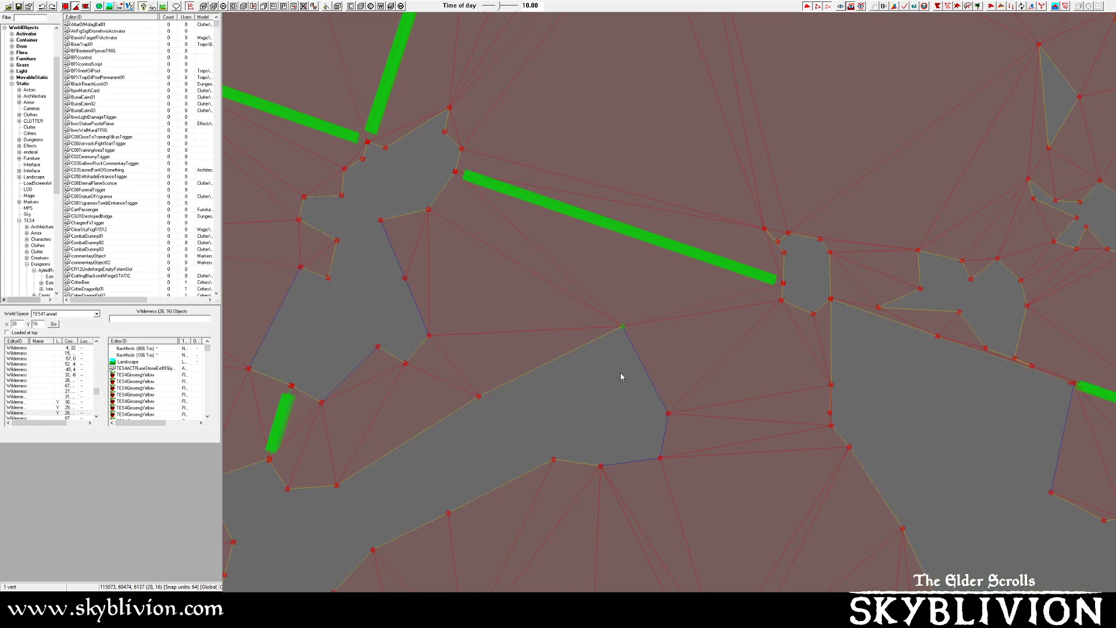
# - Delete the excess navmesh vertices around the boulder cluster outside the short wall, near the cell border
pyautogui.moveTo(521, 400); pyautogui.dragTo(597, 318, button='middle')
pyautogui.press('w')
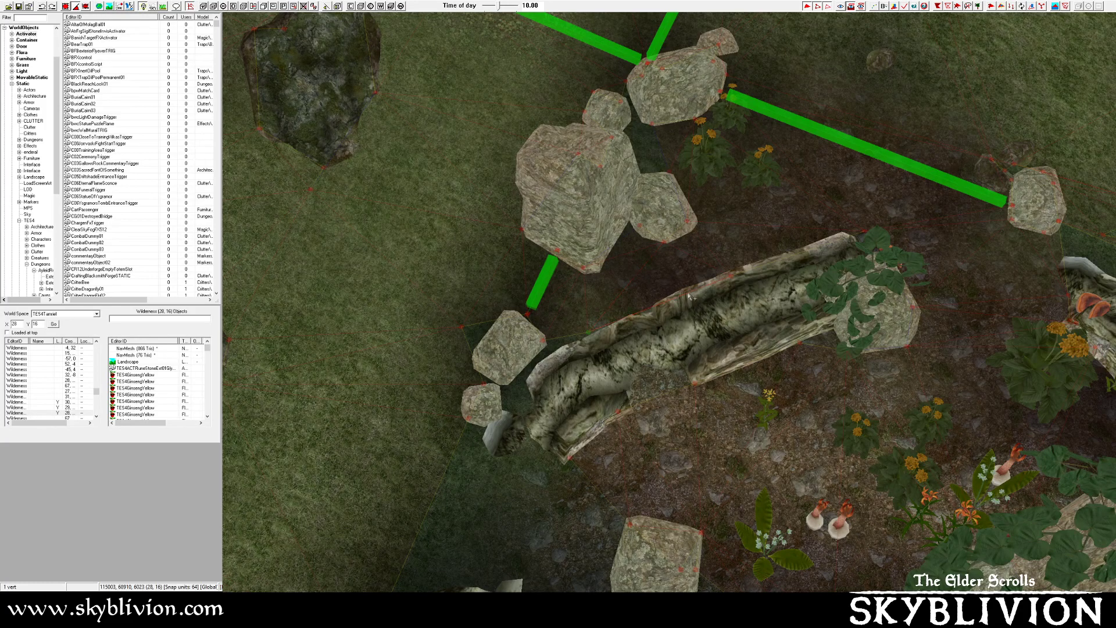
pyautogui.keyDown('shift'); pyautogui.moveTo(687, 294); pyautogui.dragTo(686, 296, button='middle'); pyautogui.keyUp('shift')
pyautogui.press('w')
pyautogui.scroll(-5, 686, 300)
pyautogui.scroll(1, 605, 360)
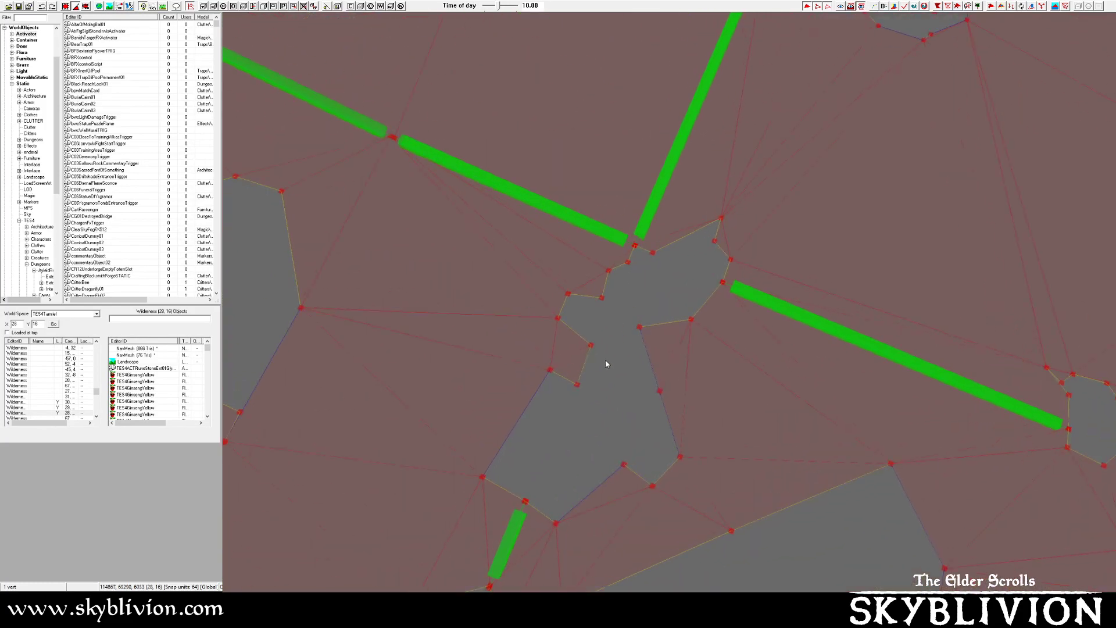
pyautogui.press('w')
pyautogui.press('w')
pyautogui.press('Delete')
pyautogui.press('Delete')
pyautogui.press('Delete')
pyautogui.click(715, 240)
pyautogui.press('Delete')
# - Delete the redundant navmesh vertex on the inner side of the long curved wall, near its open end
pyautogui.click(652, 340)
pyautogui.moveTo(652, 339)
pyautogui.mouseDown(button='middle')
pyautogui.moveTo(683, 352)
pyautogui.moveTo(685, 365)
pyautogui.mouseUp(button='middle')
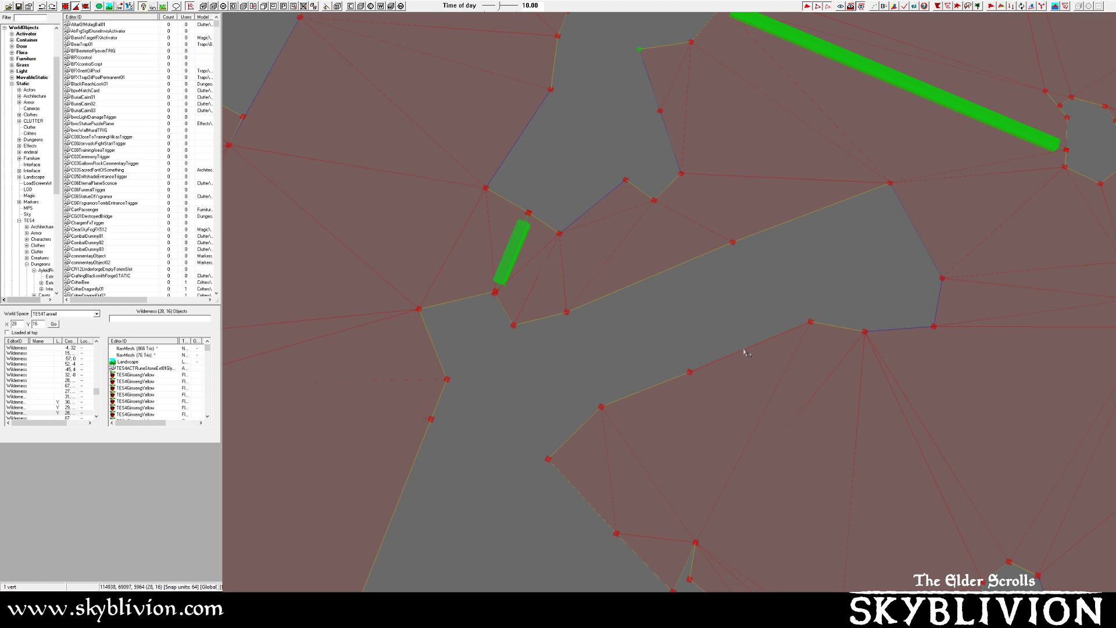
pyautogui.moveTo(745, 352); pyautogui.dragTo(590, 389, button='middle')
pyautogui.scroll(5, 644, 349)
pyautogui.scroll(-2, 605, 374)
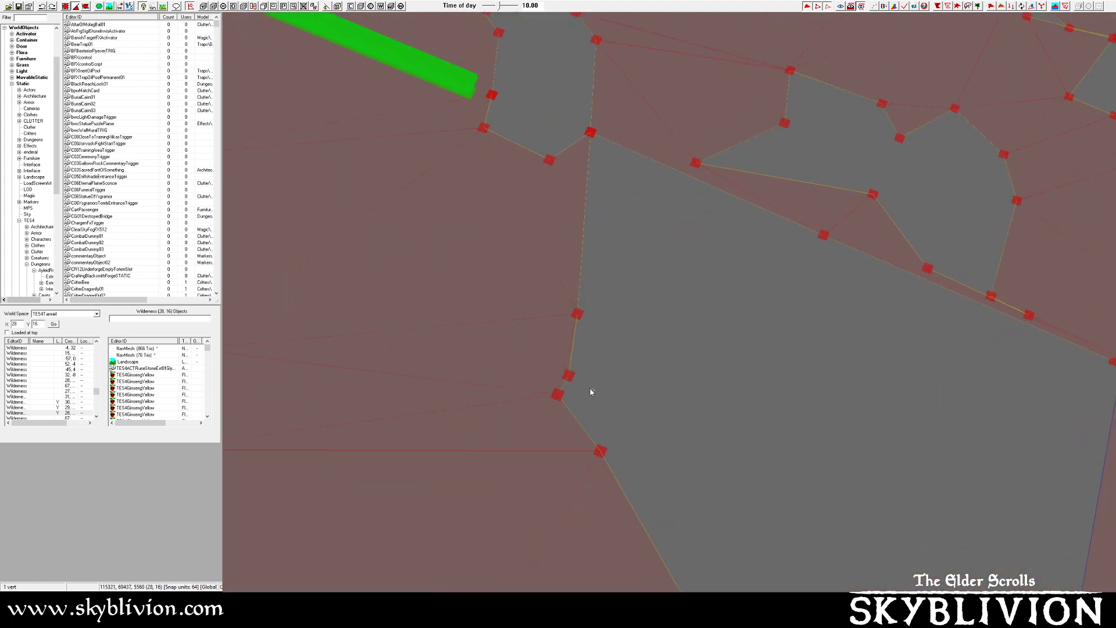
pyautogui.press('Delete')
# - Examine the navmesh around the whole ruin, from the wall gap to the outer side of the long curved wall
pyautogui.moveTo(608, 336); pyautogui.dragTo(631, 324, button='middle')
pyautogui.press('w')
pyautogui.scroll(-10, 642, 347)
pyautogui.scroll(-2, 632, 330)
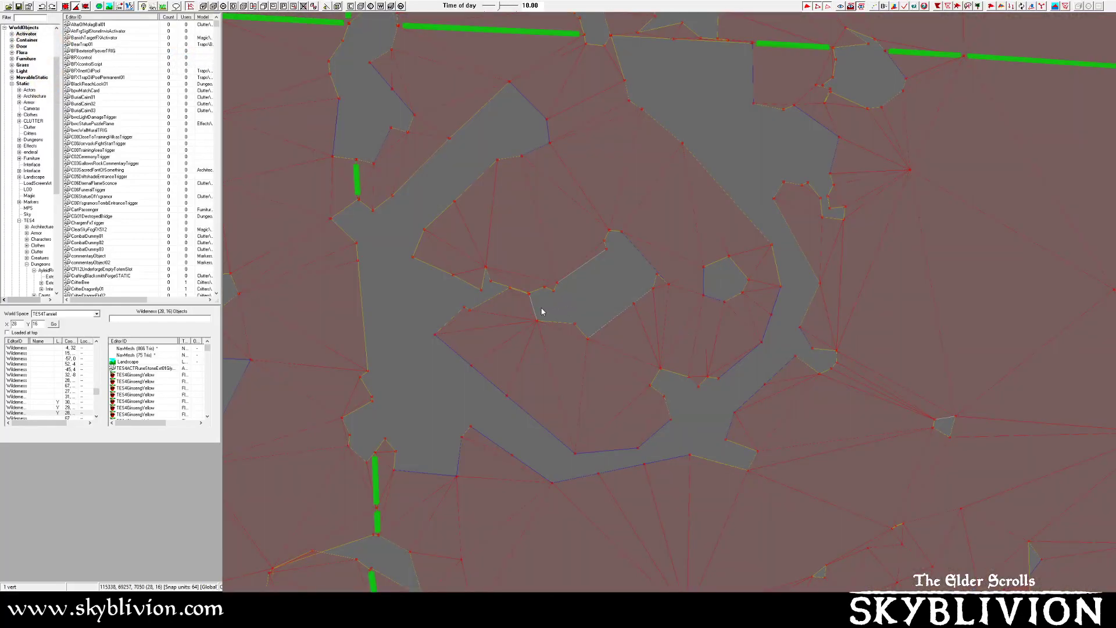
pyautogui.click(531, 308)
pyautogui.scroll(4, 530, 317)
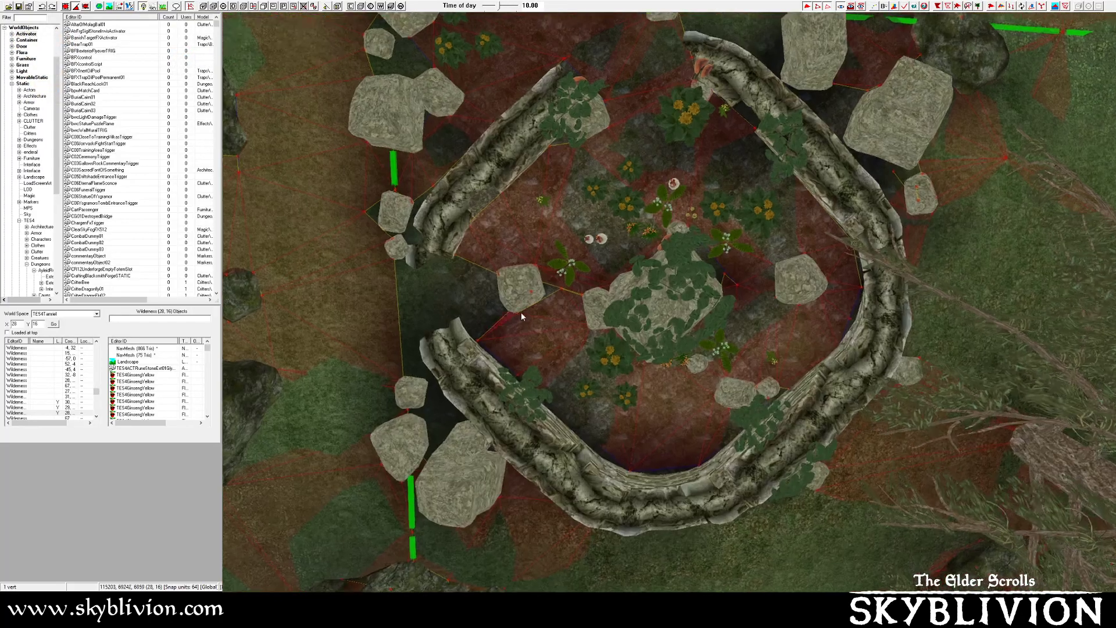
pyautogui.scroll(-4, 530, 324)
pyautogui.moveTo(531, 324); pyautogui.dragTo(556, 326, button='middle')
pyautogui.scroll(2, 555, 327)
pyautogui.click(556, 327)
pyautogui.click(643, 341)
pyautogui.moveTo(642, 342); pyautogui.dragTo(621, 357, button='middle')
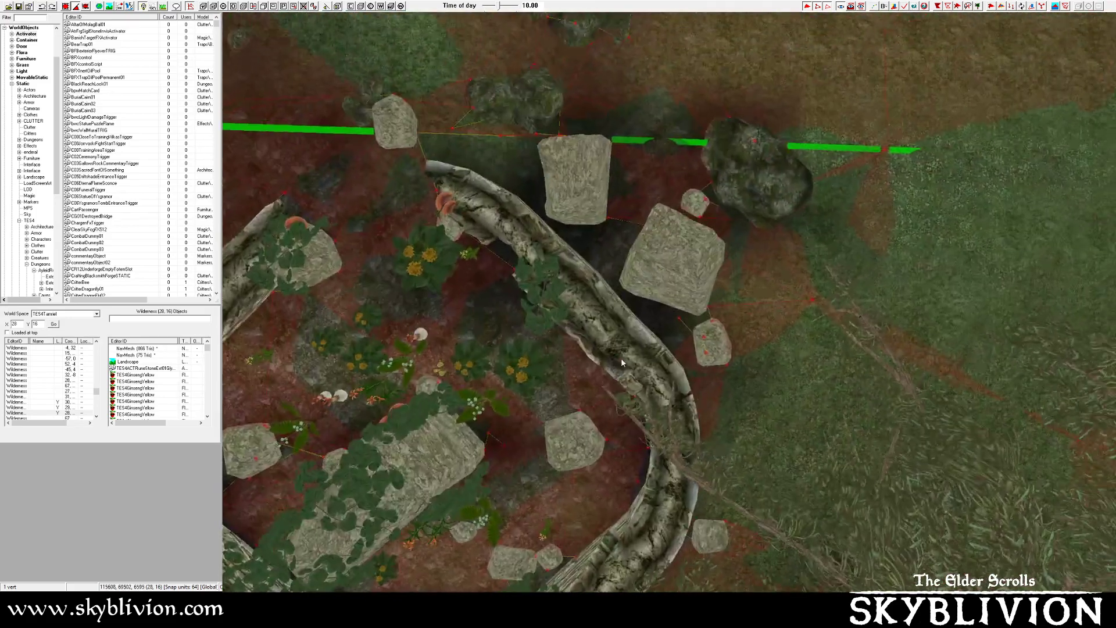
pyautogui.moveTo(694, 367); pyautogui.dragTo(668, 361, button='middle')
pyautogui.click(531, 306)
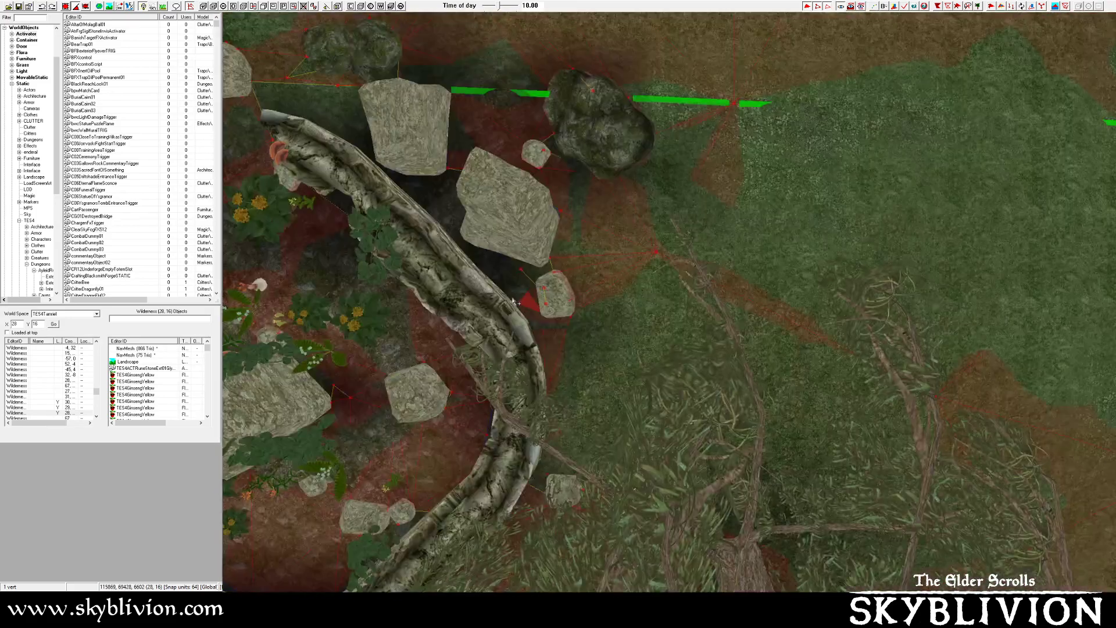
# - Delete the navmesh vertices crowding the gap between the long curved wall's outer face and the adjacent small boulder
pyautogui.press('w')
pyautogui.click(548, 394)
pyautogui.press('Delete')
pyautogui.click(530, 370)
pyautogui.press('Delete')
pyautogui.click(482, 292)
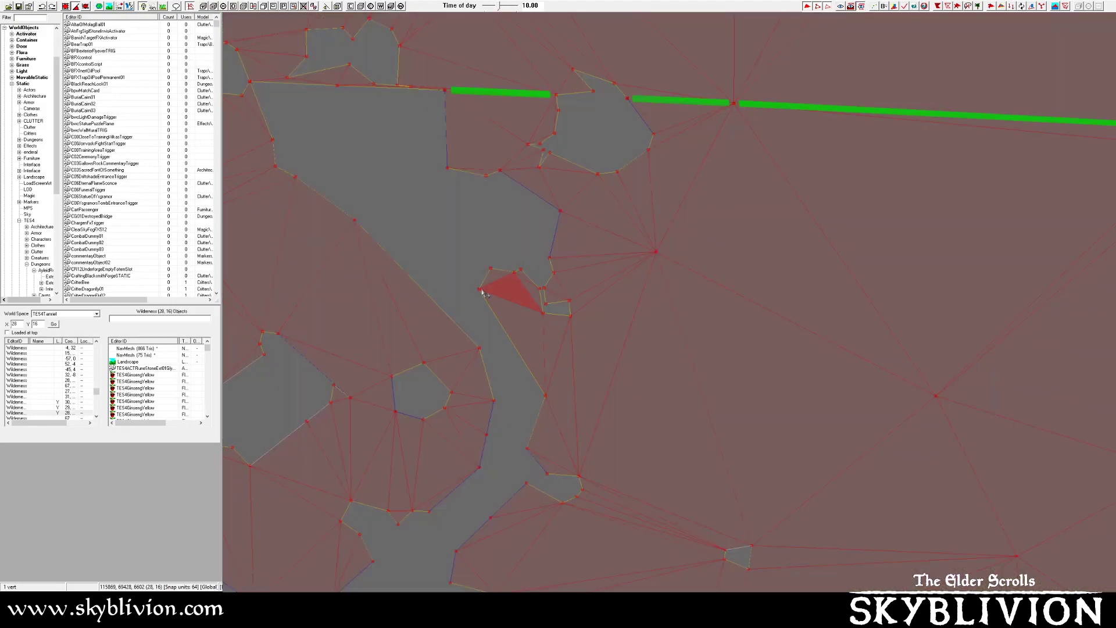
pyautogui.press('Delete')
# - Move the navmesh vertex beside that small boulder away from the curved wall so the mesh edge goes around the boulder
pyautogui.press('w')
pyautogui.keyDown('shift'); pyautogui.moveTo(478, 286); pyautogui.dragTo(461, 286, button='middle'); pyautogui.keyUp('shift')
pyautogui.press('w')
pyautogui.moveTo(396, 314); pyautogui.dragTo(488, 382)
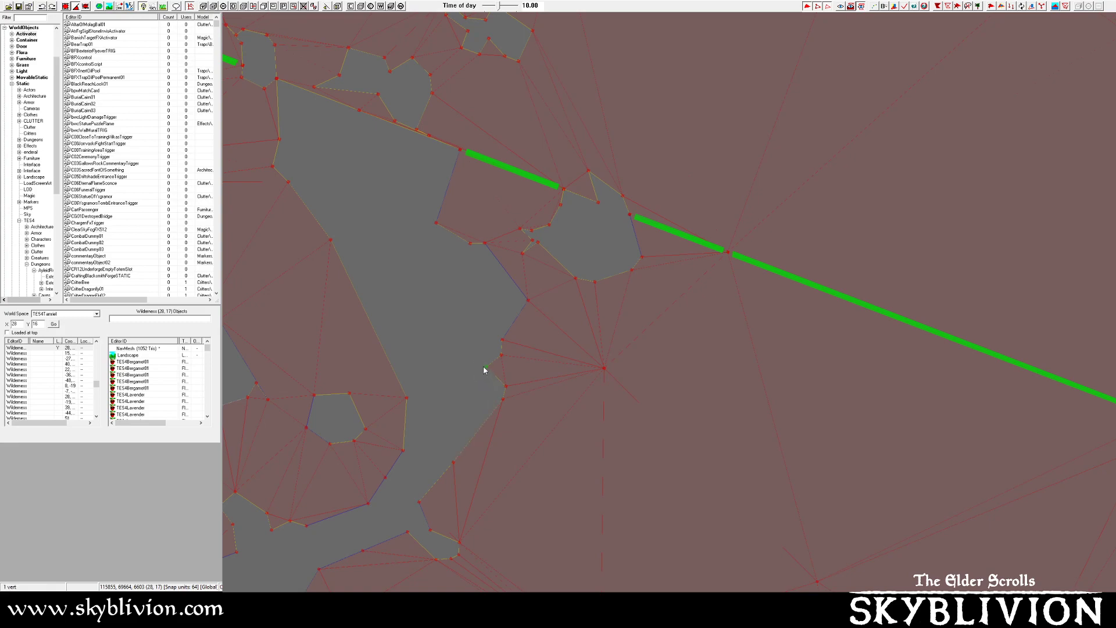
pyautogui.press('w')
pyautogui.keyDown('shift'); pyautogui.moveTo(478, 361); pyautogui.dragTo(421, 340, button='middle'); pyautogui.keyUp('shift')
pyautogui.press('w')
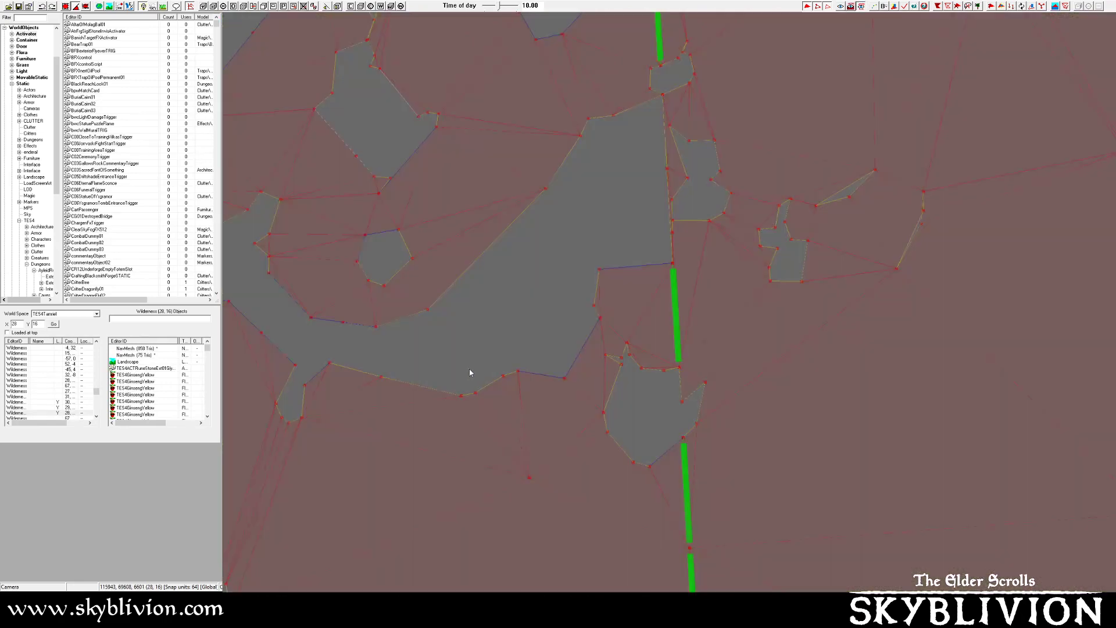
pyautogui.click(476, 397)
pyautogui.click(501, 384)
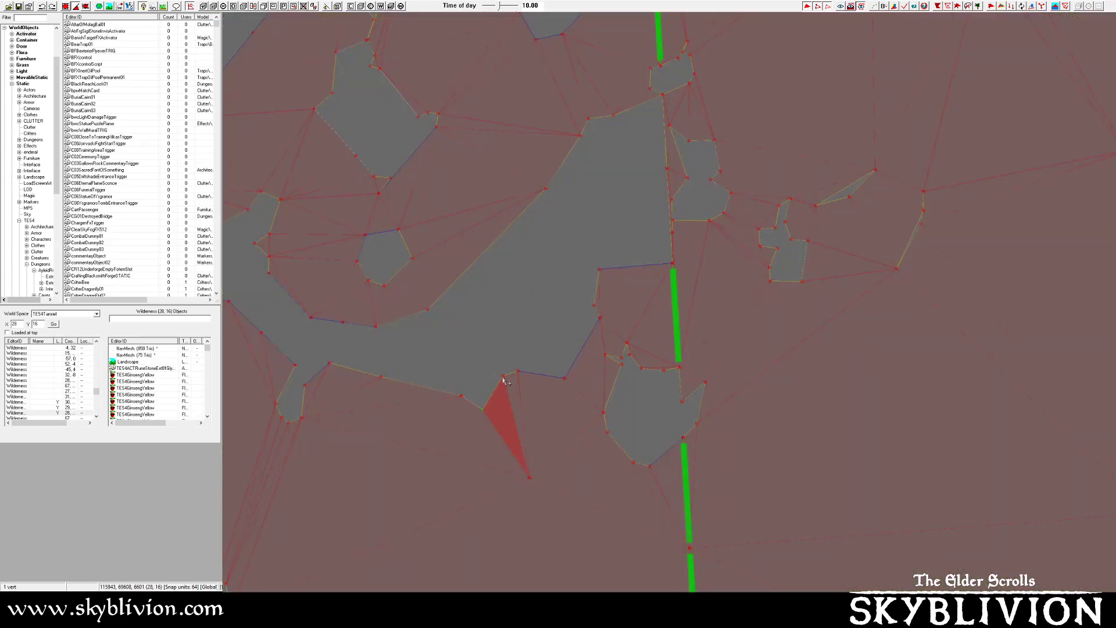
pyautogui.click(505, 378)
pyautogui.hotkey('ctrl', 'q')
pyautogui.keyDown('shift'); pyautogui.moveTo(506, 374); pyautogui.dragTo(592, 360, button='middle'); pyautogui.keyUp('shift')
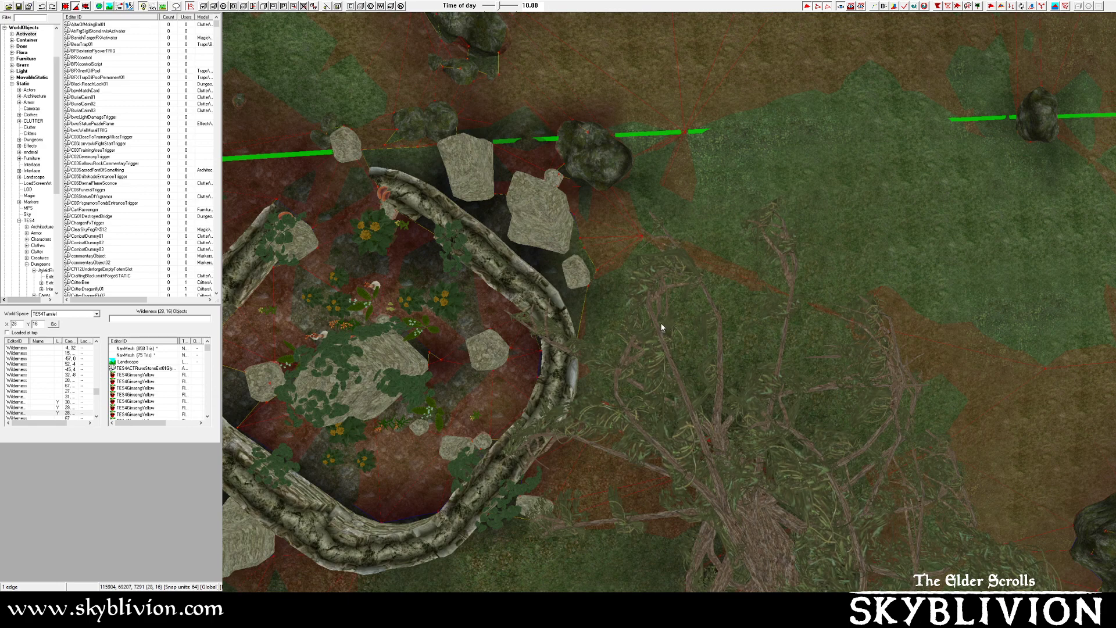
# - Move the navmesh vertex under the tree branches outward, clear of the curved wall's outer face
pyautogui.press('1')
pyautogui.moveTo(777, 337); pyautogui.dragTo(648, 338, button='middle')
pyautogui.press('w')
pyautogui.scroll(2, 648, 339)
pyautogui.scroll(3, 650, 339)
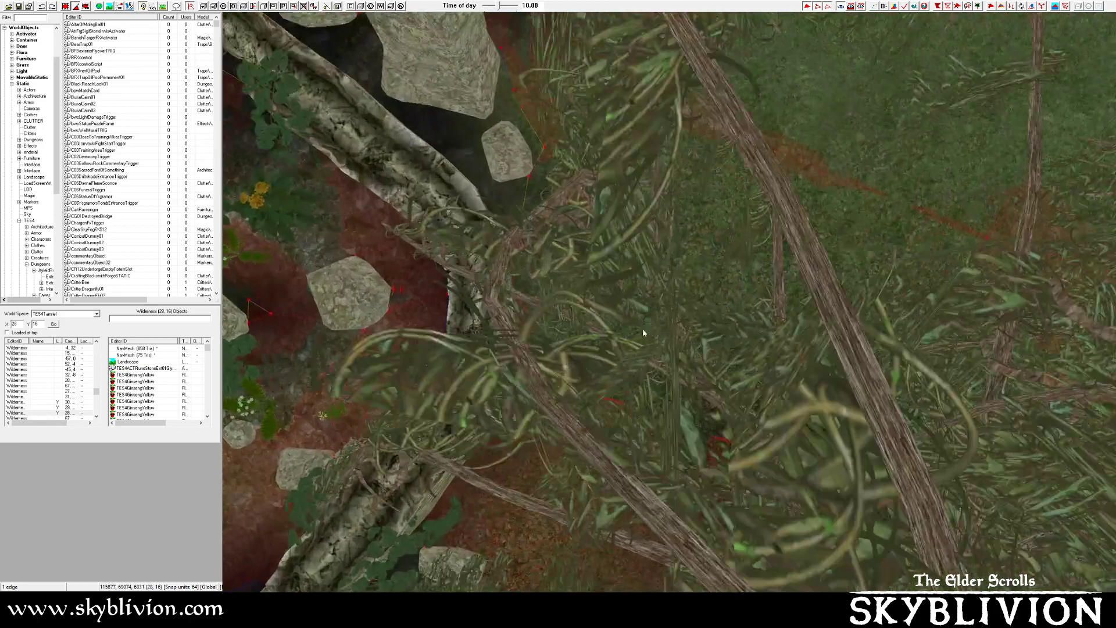
pyautogui.scroll(-2, 643, 329)
pyautogui.press('1')
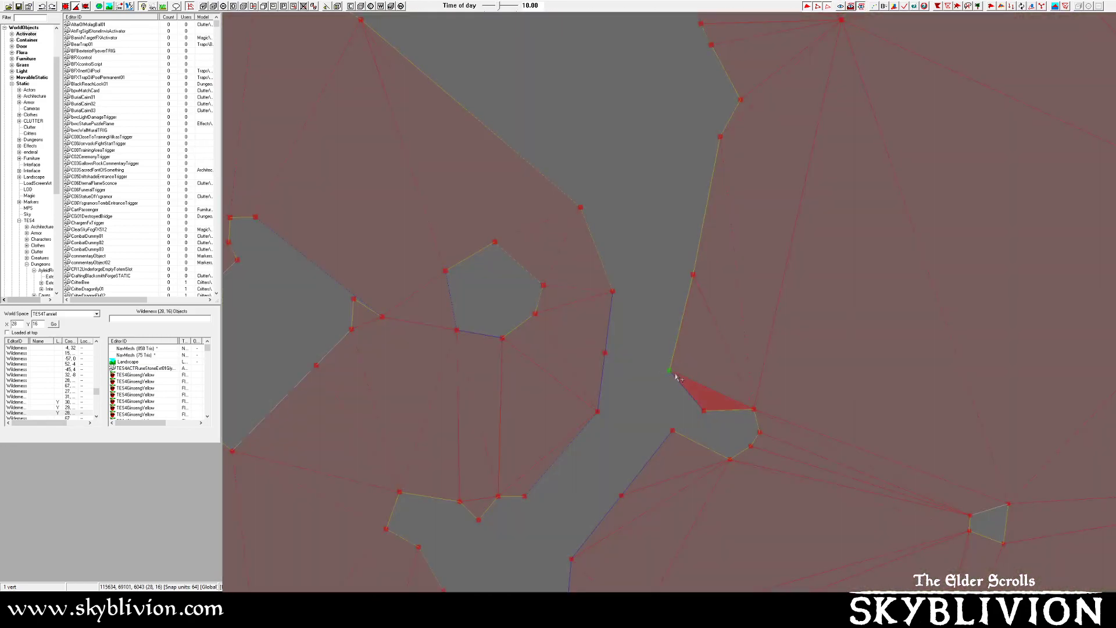
pyautogui.moveTo(669, 370); pyautogui.dragTo(676, 370)
pyautogui.scroll(-3, 676, 370)
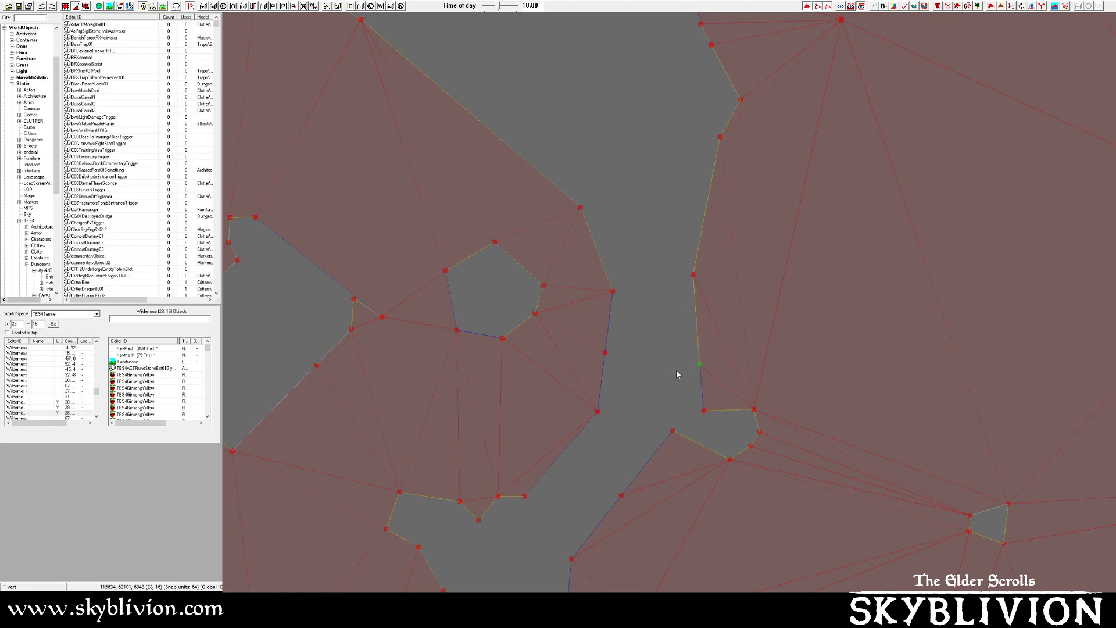
# - Move the navmesh vertex under the outside of the wall's bend outward onto the open grass
pyautogui.press('w')
pyautogui.scroll(-2, 677, 381)
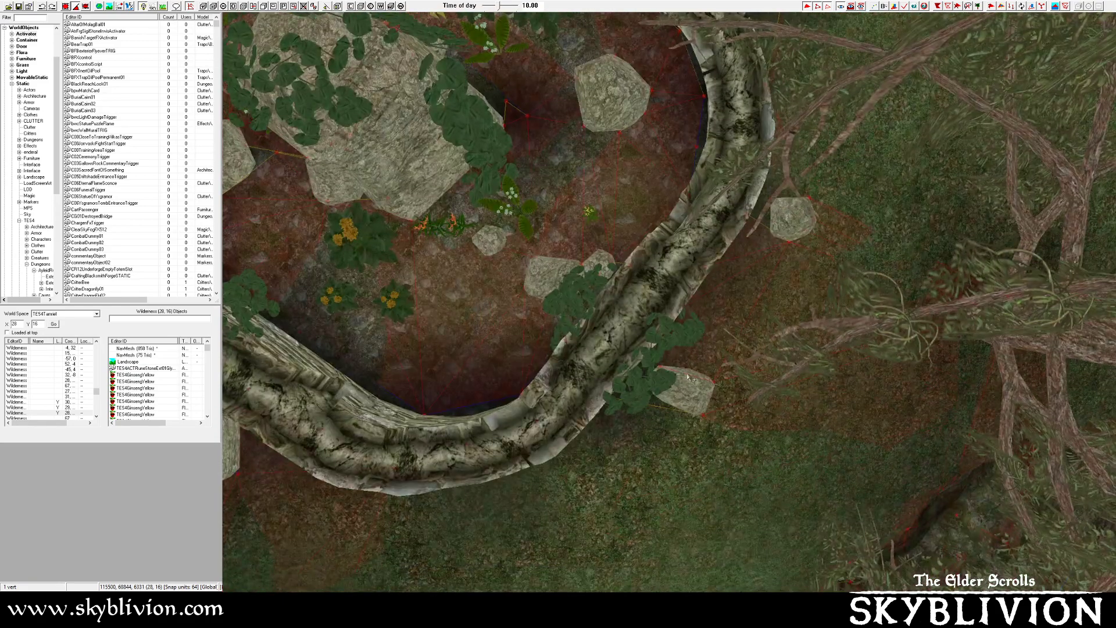
pyautogui.press('1')
pyautogui.scroll(4, 623, 371)
pyautogui.press('w')
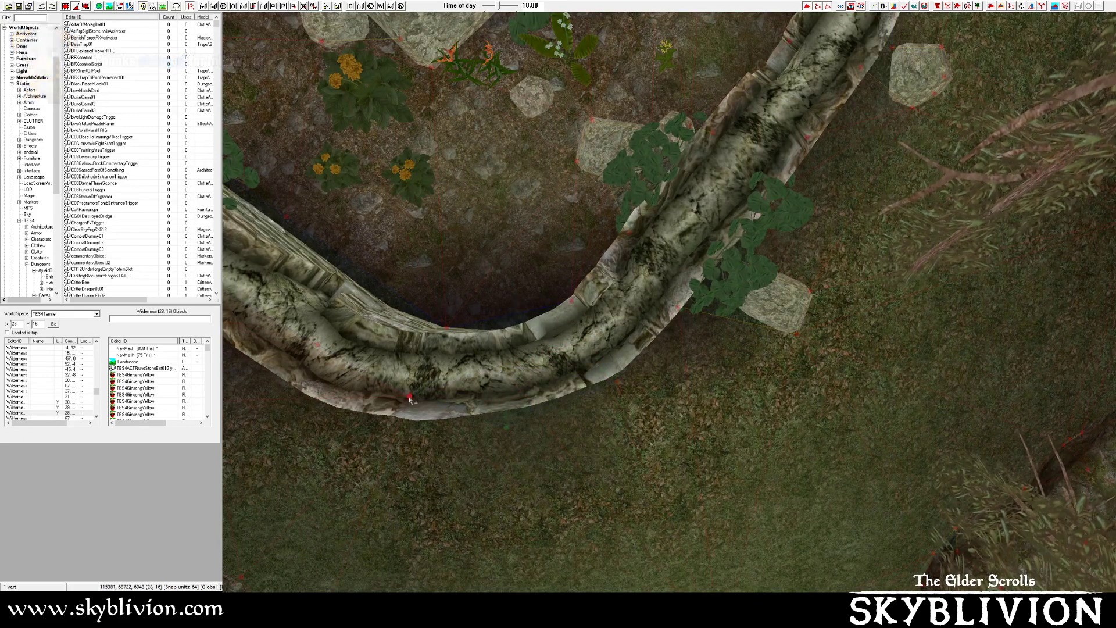
pyautogui.moveTo(401, 399); pyautogui.dragTo(360, 427)
# - Delete the two navmesh triangles overlapping the curved wall's outer edge beside the large boulder
pyautogui.moveTo(360, 427); pyautogui.dragTo(467, 384, button='middle')
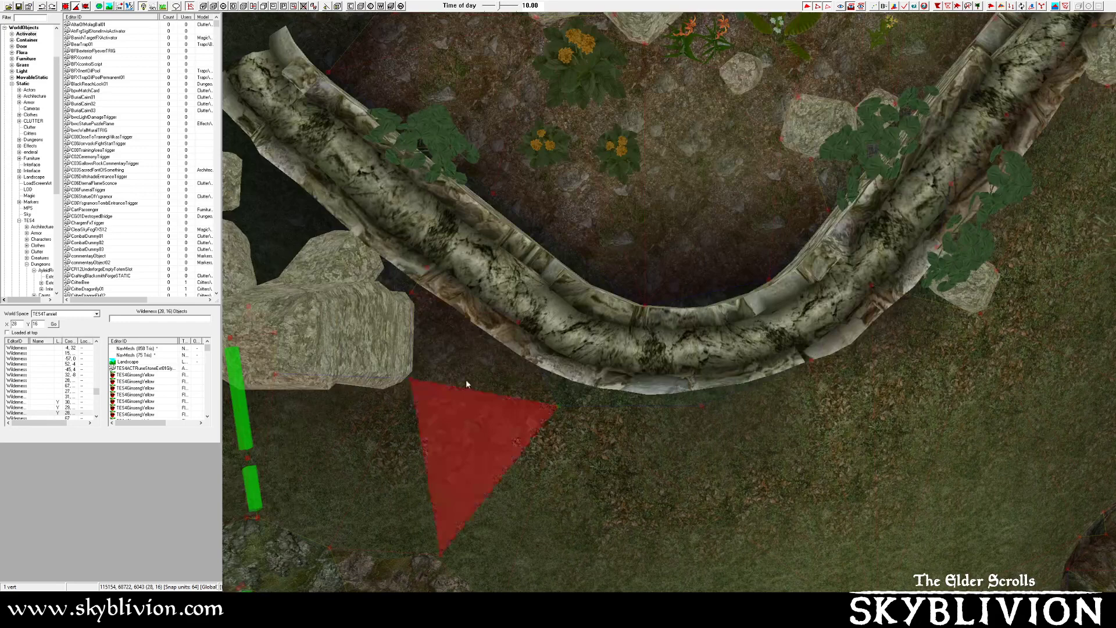
pyautogui.click(511, 328)
pyautogui.keyDown('ctrl'); pyautogui.click(433, 289); pyautogui.keyUp('ctrl')
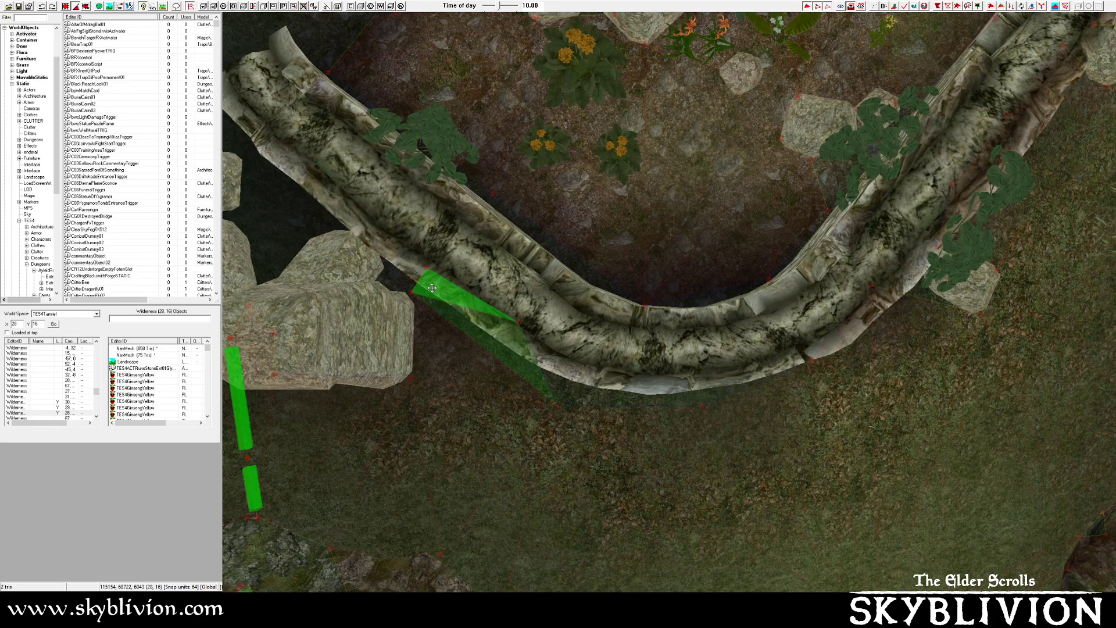
pyautogui.press('Delete')
pyautogui.moveTo(837, 335); pyautogui.dragTo(540, 340, button='middle')
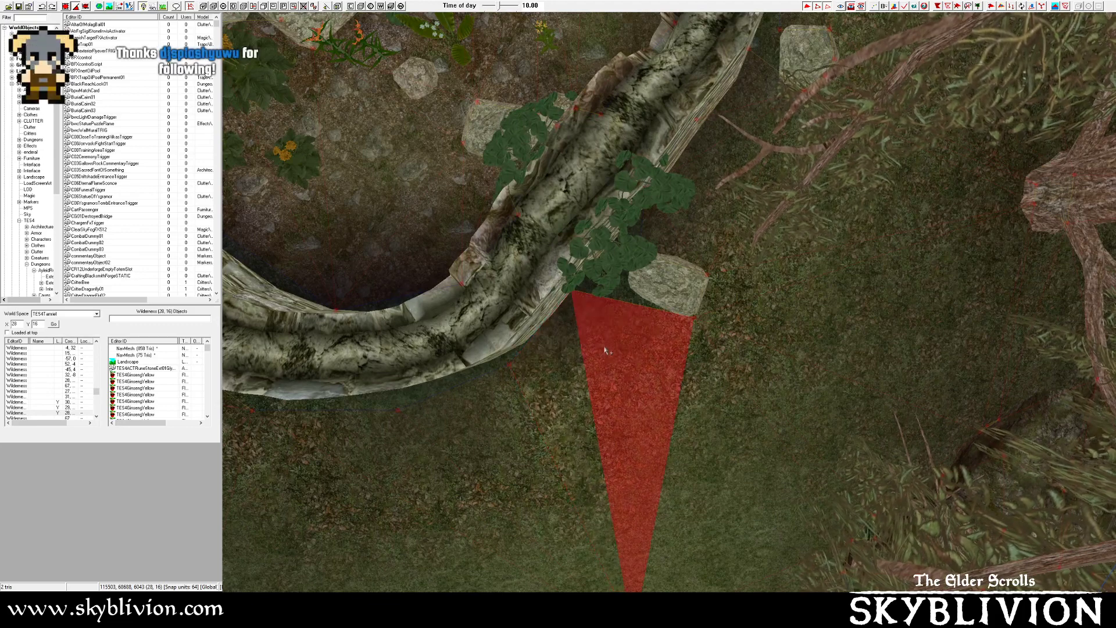
pyautogui.press('Delete')
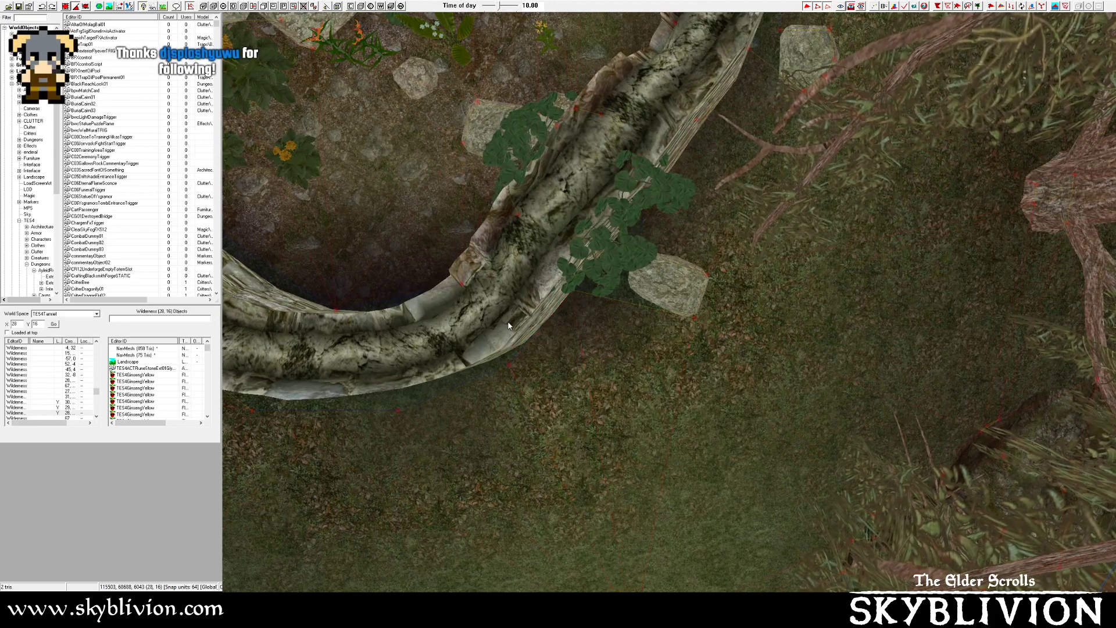